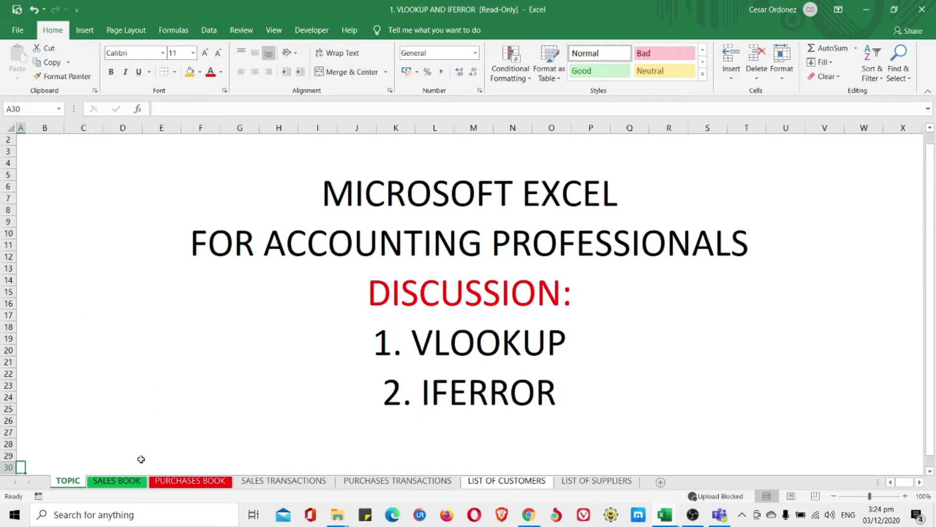
- Leave the title sheet and go to the SALES BOOK sheet
click(124, 483)
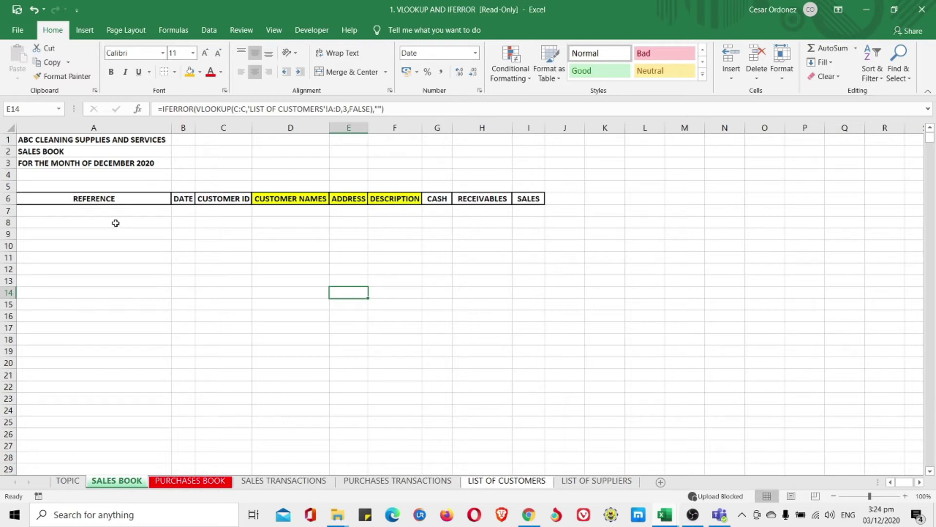
- Compare the D6:F6 lookup headers on SALES BOOK and PURCHASES BOOK, then view SALES TRANSACTIONS
click(268, 197)
drag(268, 197, 374, 197)
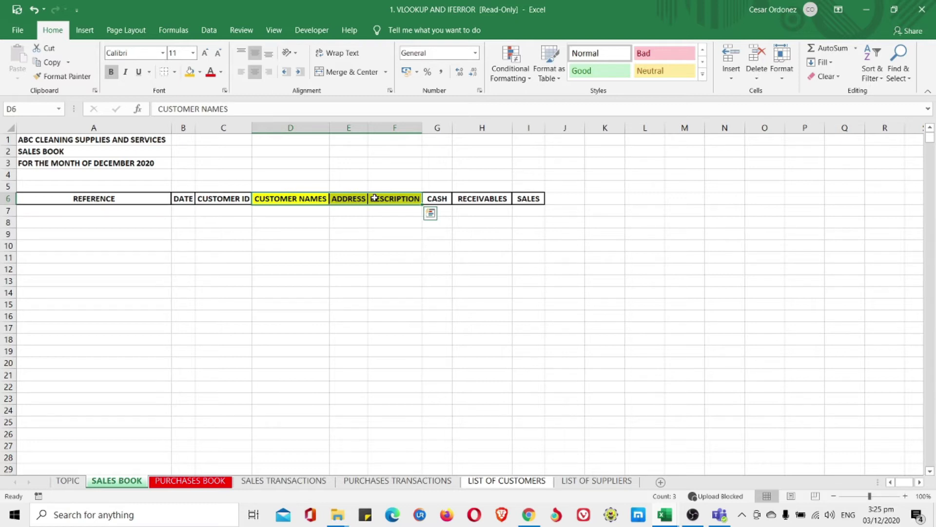
click(178, 481)
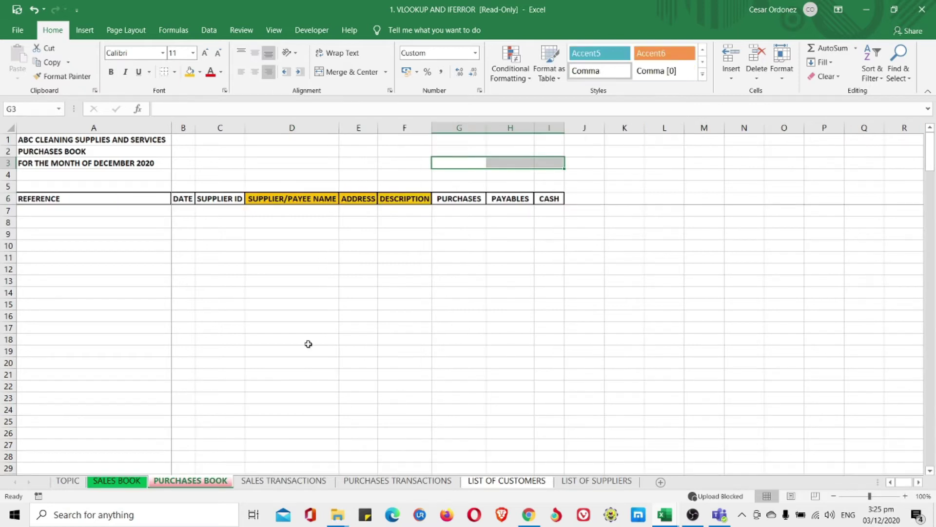
drag(275, 200, 395, 198)
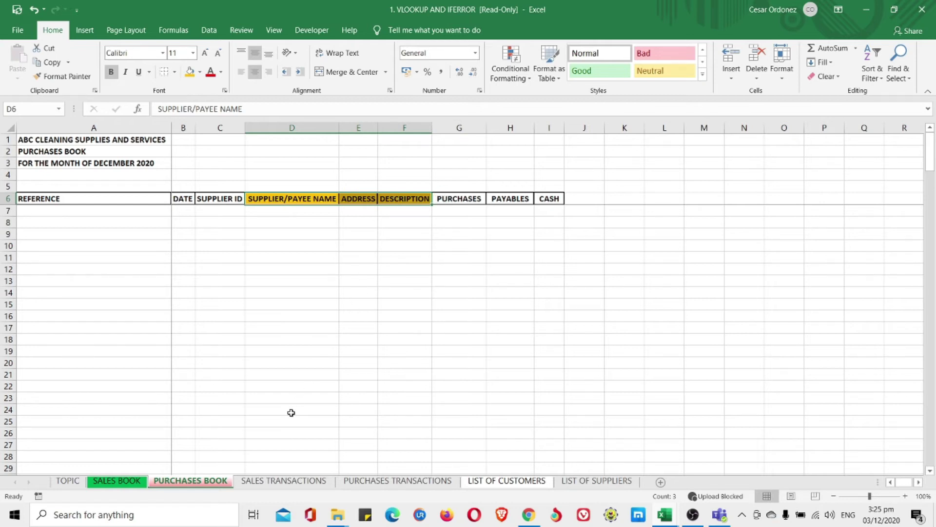
click(273, 482)
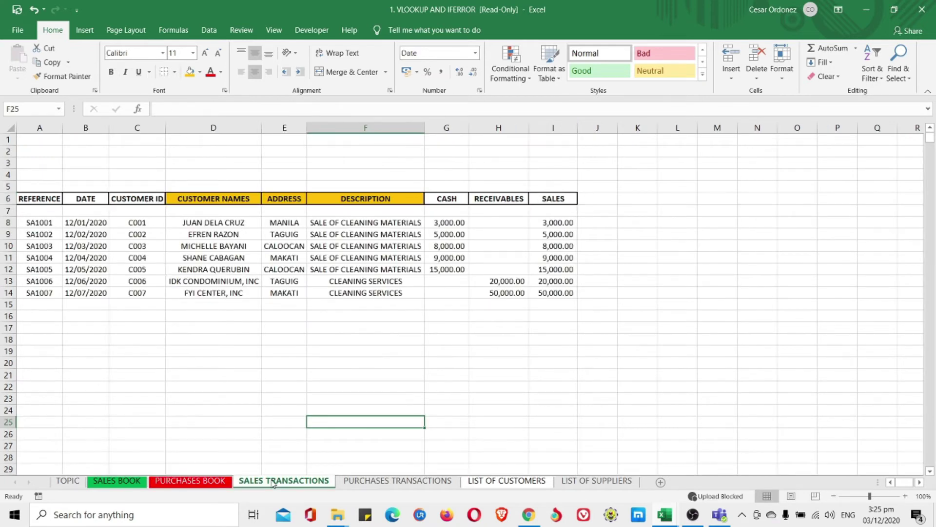
- Review PURCHASES TRANSACTIONS, then go via SALES BOOK to the empty PURCHASES BOOK sheet
click(361, 482)
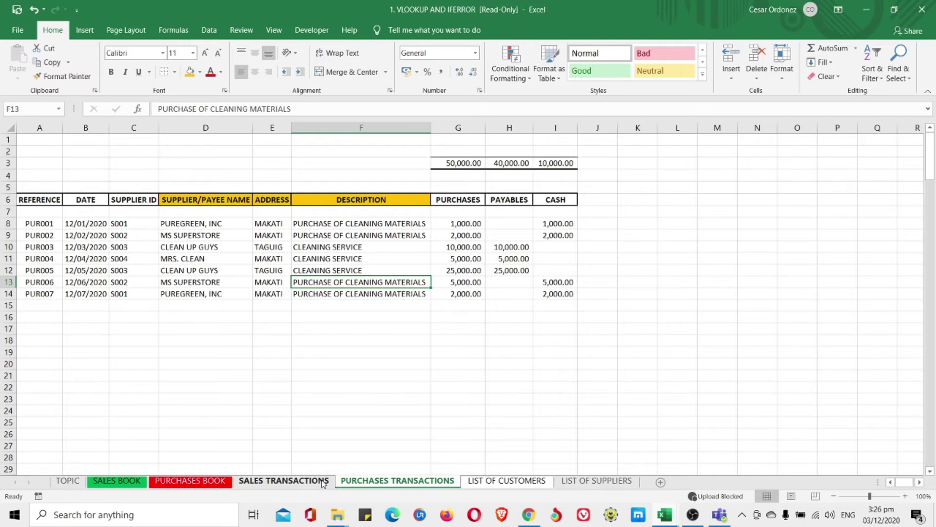
click(131, 482)
click(173, 482)
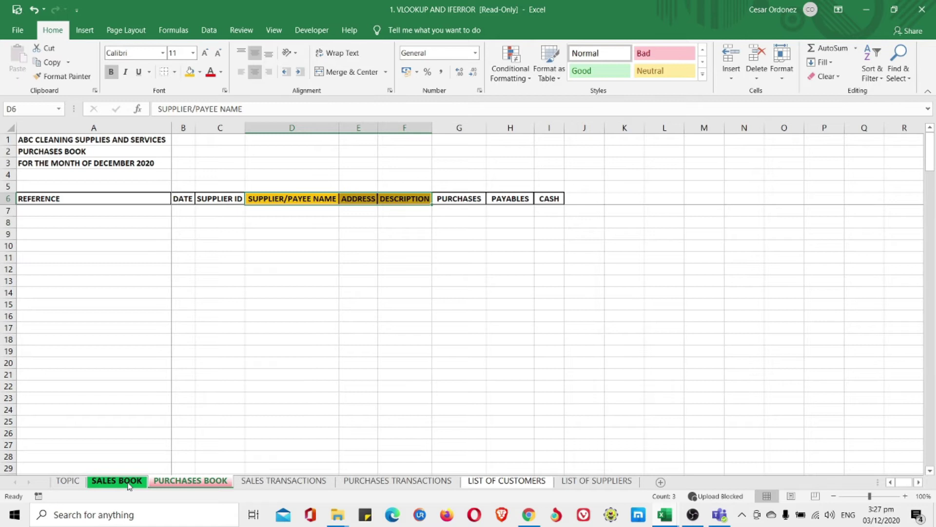
- Move LIST OF CUSTOMERS beside SALES BOOK and fill customer IDs C001–C007 gold
drag(469, 483, 198, 483)
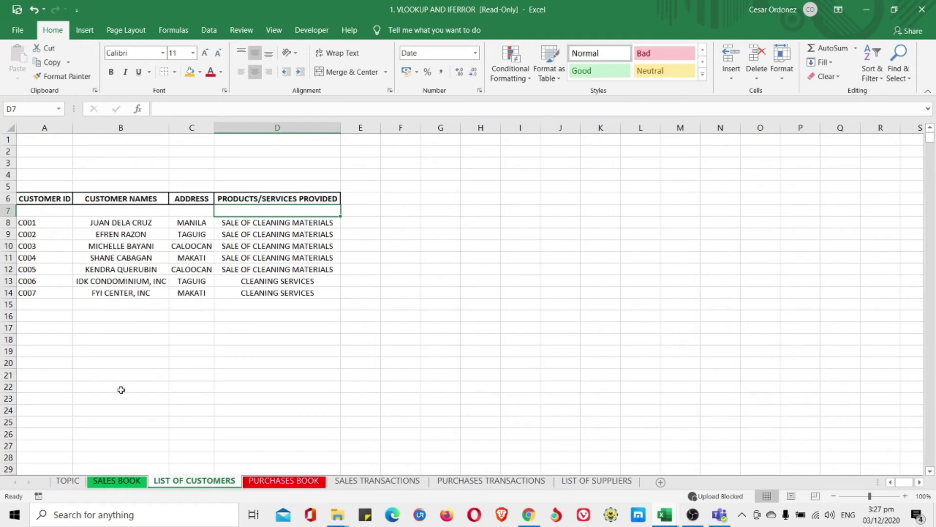
click(46, 225)
drag(46, 224, 39, 293)
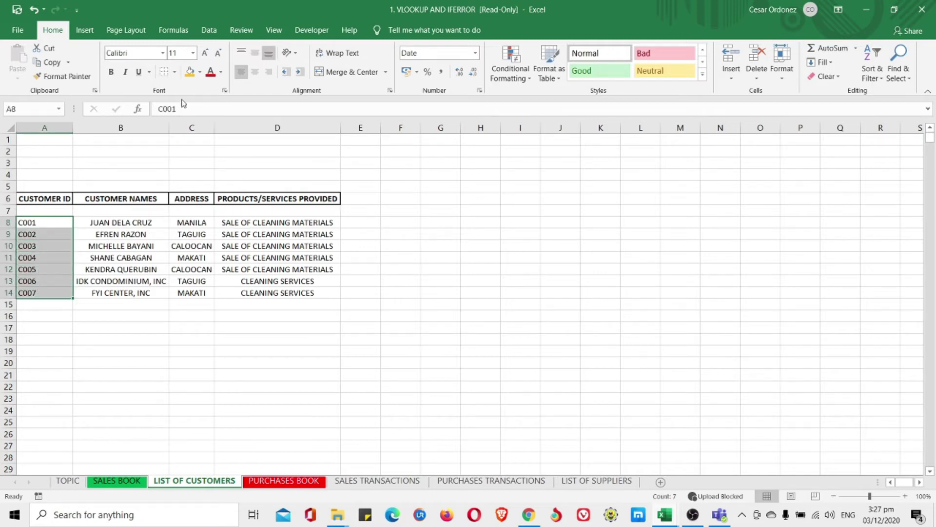
click(189, 73)
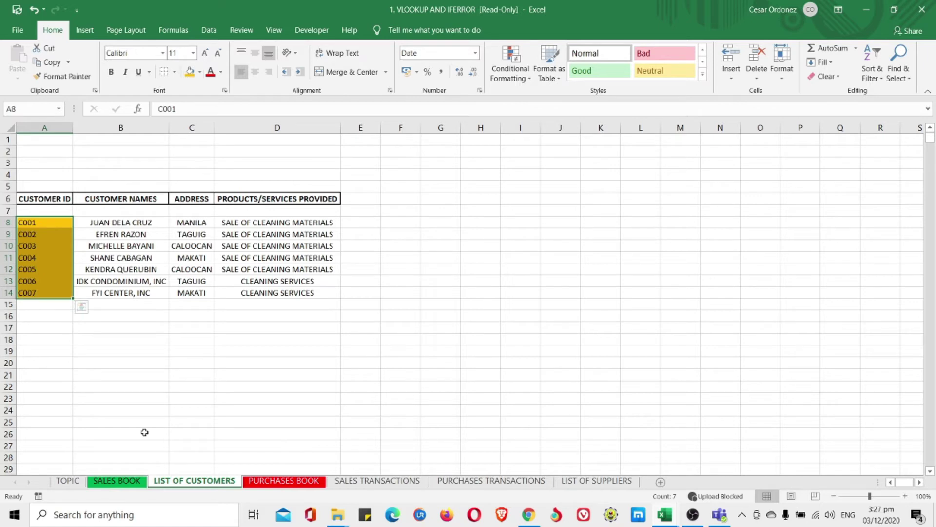
- Move the SALES TRANSACTIONS tab right after SALES BOOK
click(121, 480)
click(351, 481)
drag(261, 477, 213, 482)
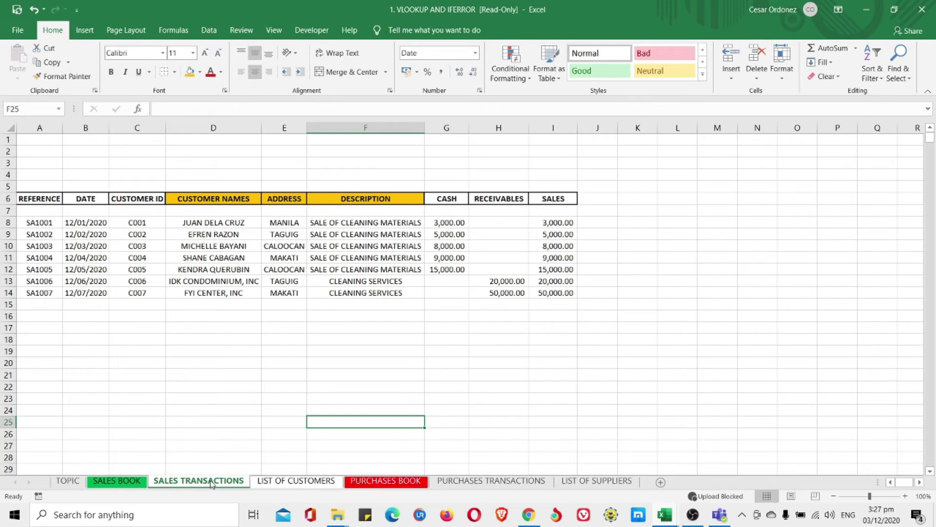
- On SALES TRANSACTIONS, select the references, dates, IDs, amounts and customer details
click(126, 481)
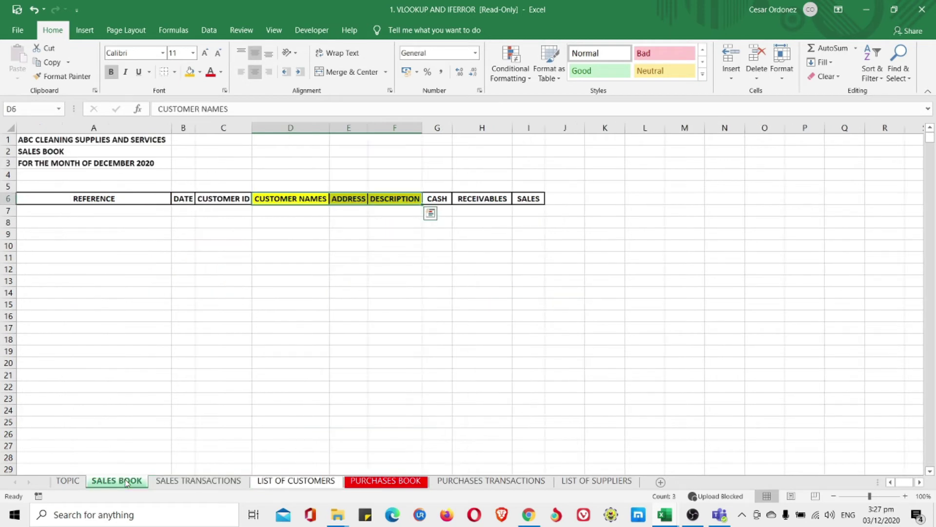
click(169, 483)
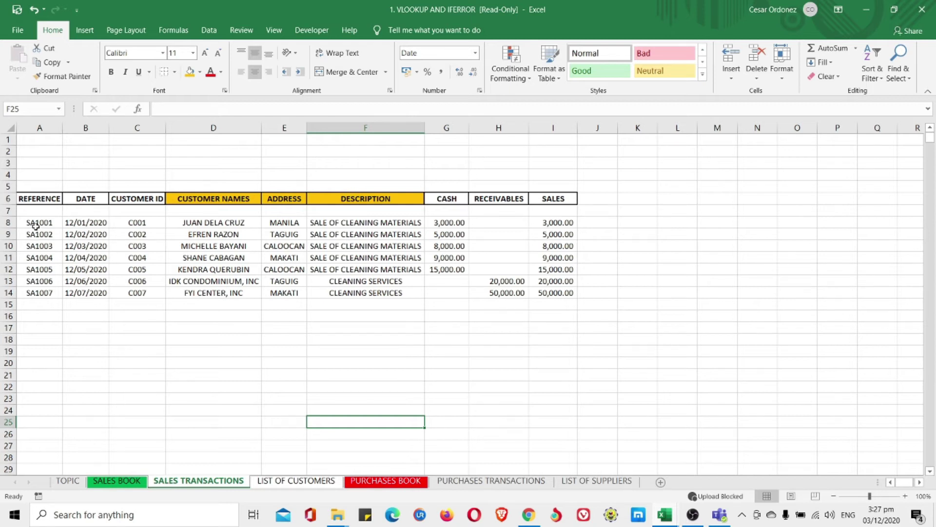
drag(36, 225, 132, 290)
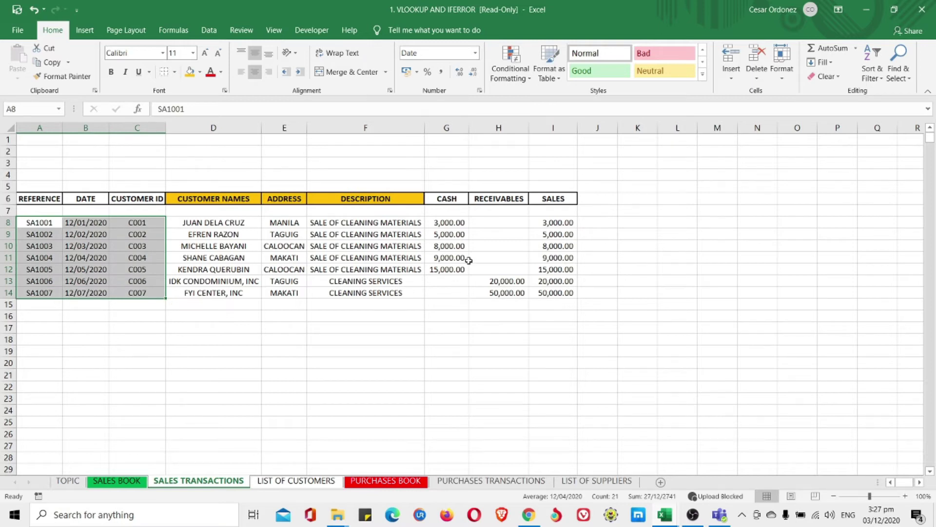
drag(450, 228, 533, 299)
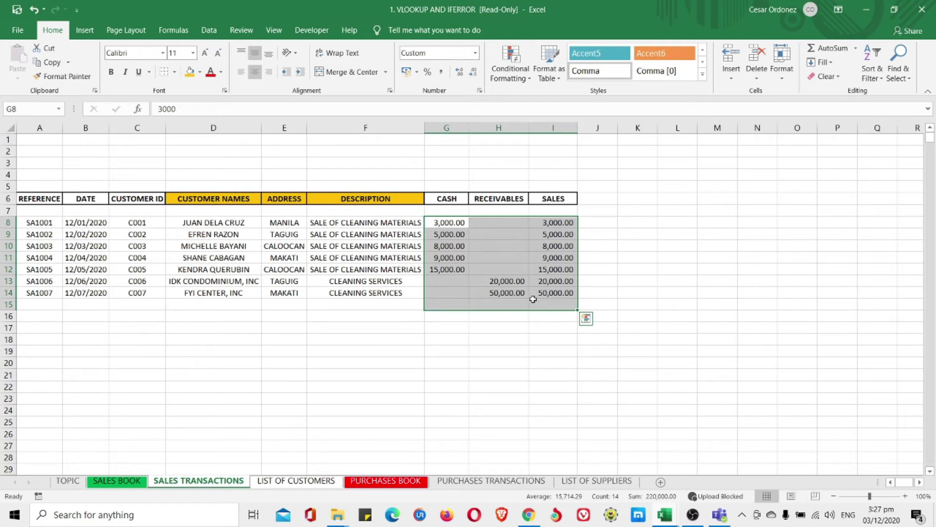
click(216, 221)
drag(216, 220, 334, 288)
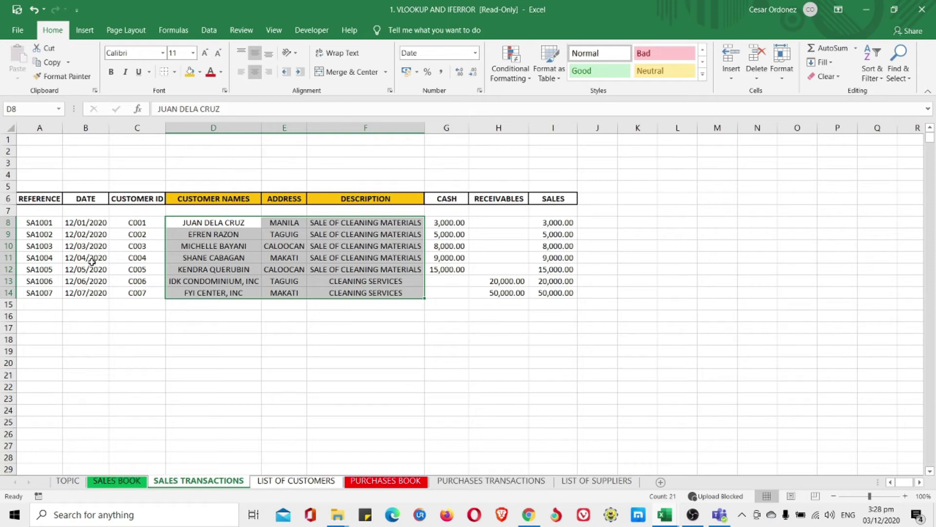
- Copy references, dates and customer IDs into SALES BOOK A8, clear D8:F14, and autofit columns
drag(36, 224, 126, 289)
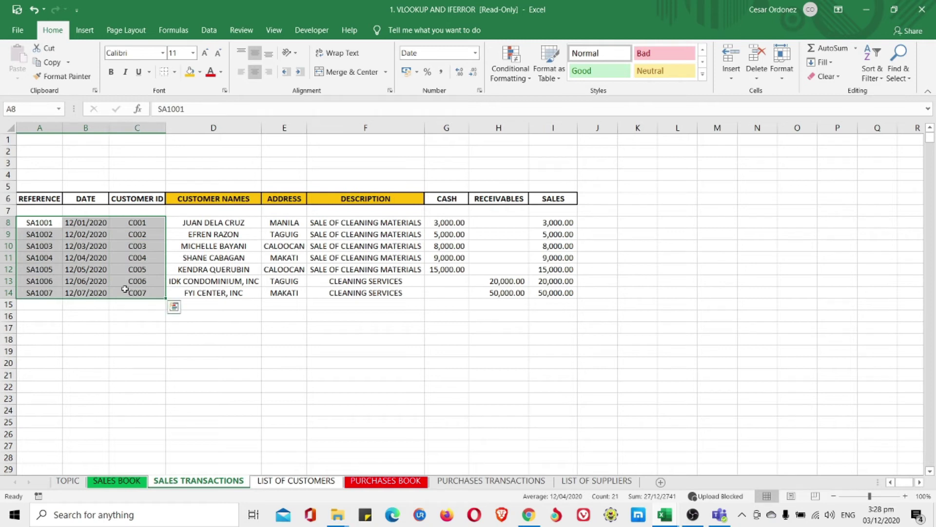
key(ctrl+c)
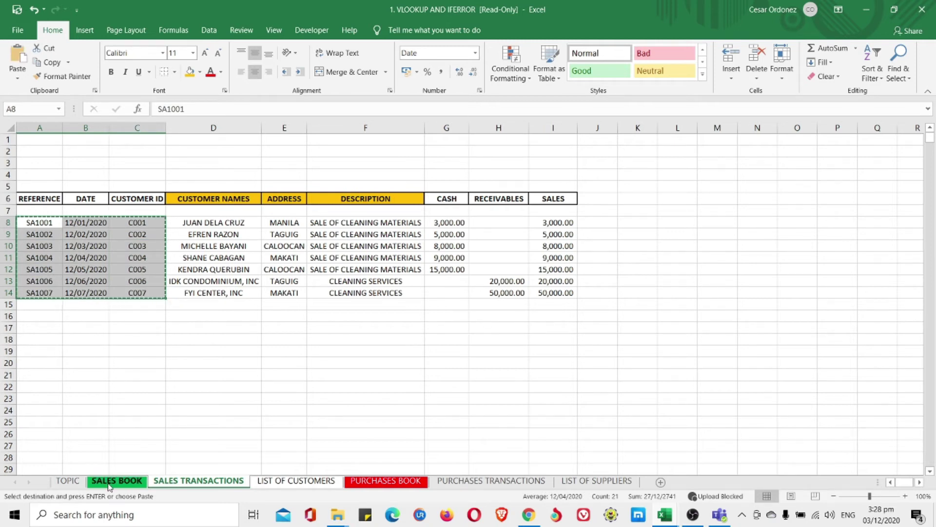
click(110, 484)
click(92, 223)
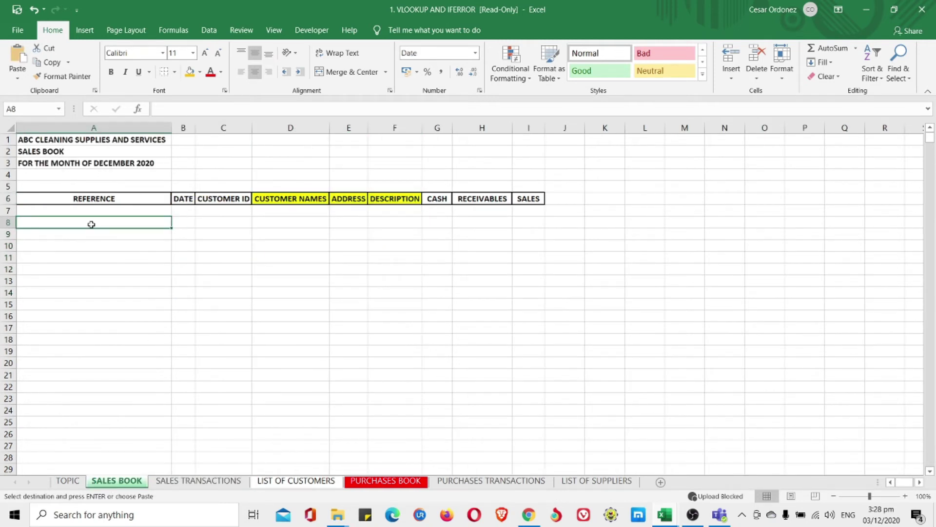
key(ctrl+v)
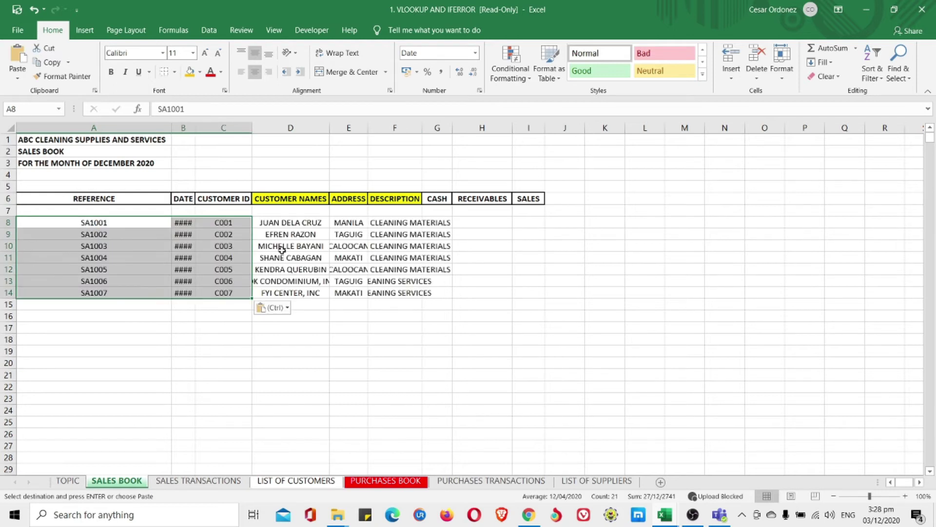
drag(295, 221, 382, 293)
key(Delete)
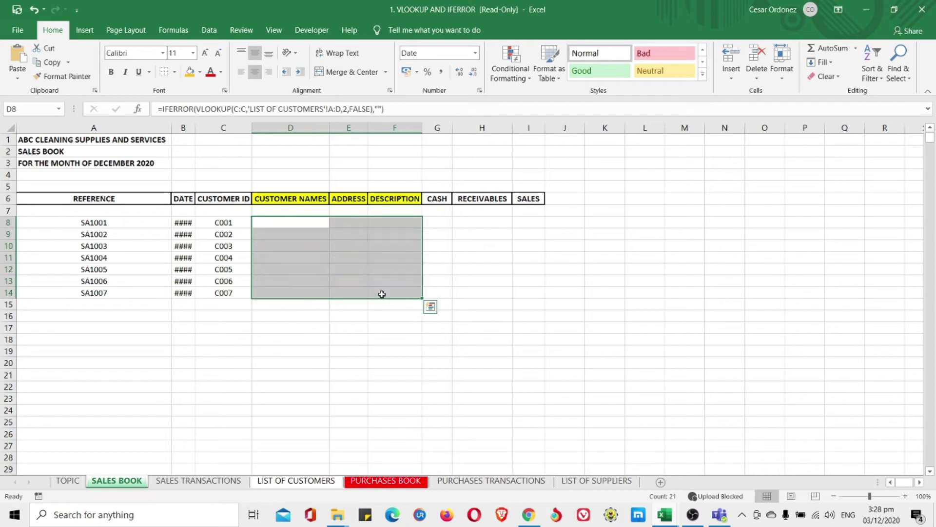
click(11, 122)
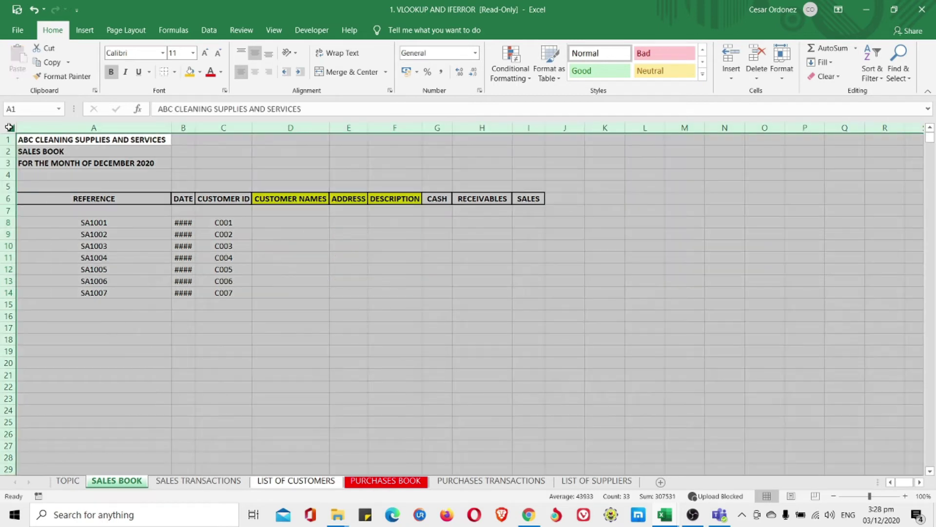
double_click(192, 128)
- Copy the cash, receivables and sales amounts into SALES BOOK G8 and autofit the columns
click(218, 482)
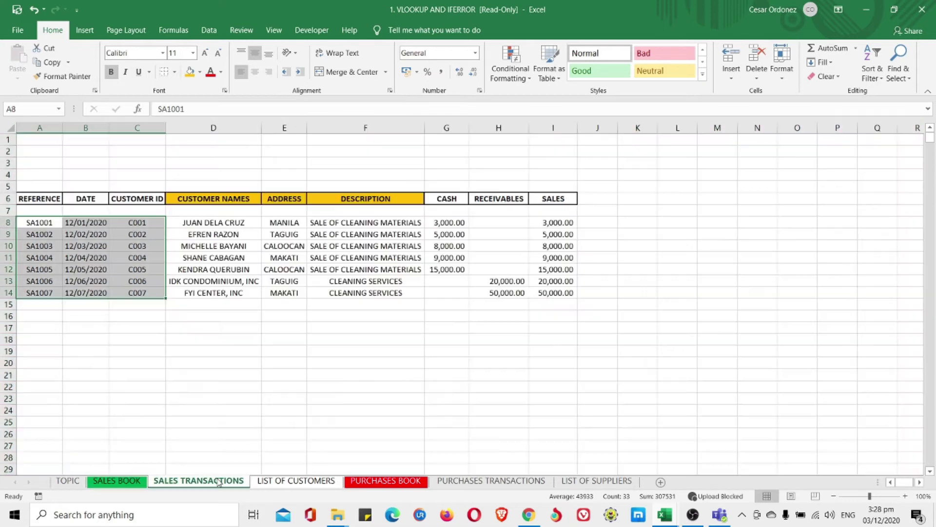
drag(451, 222, 546, 289)
key(ctrl+c)
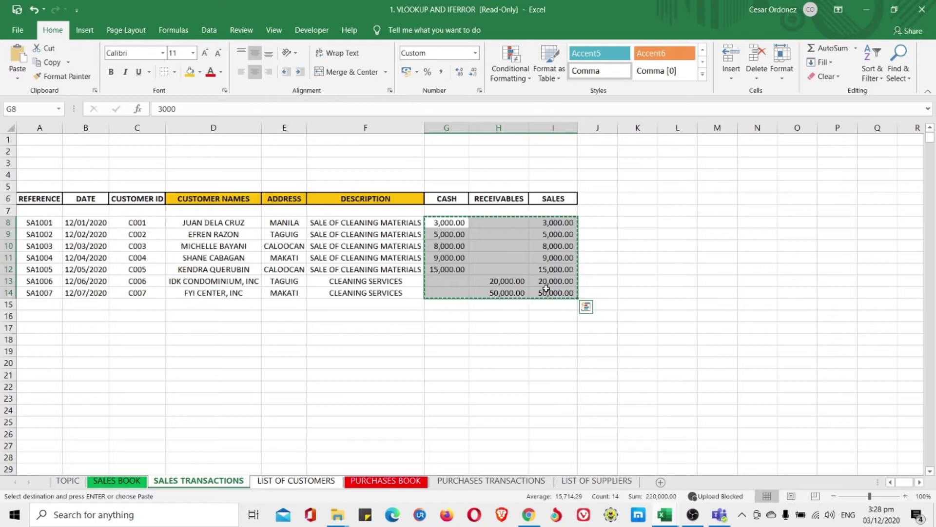
click(128, 482)
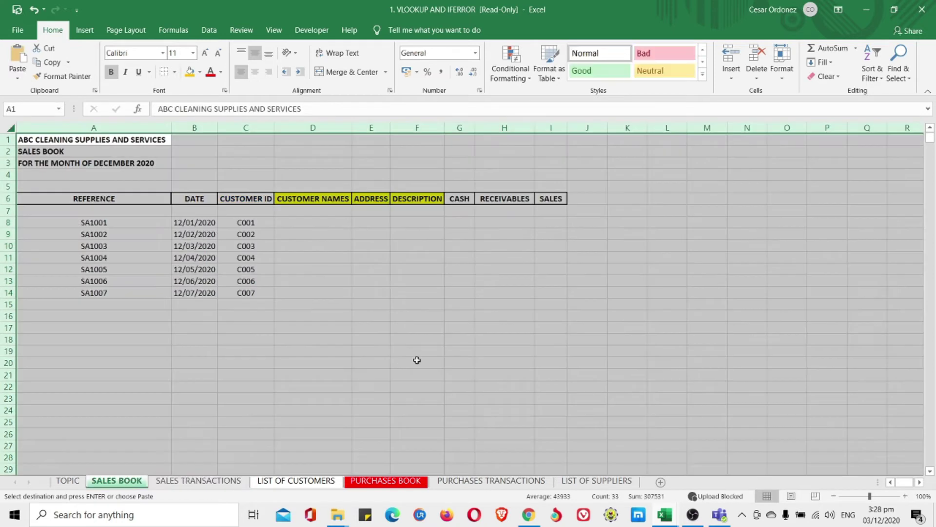
click(466, 220)
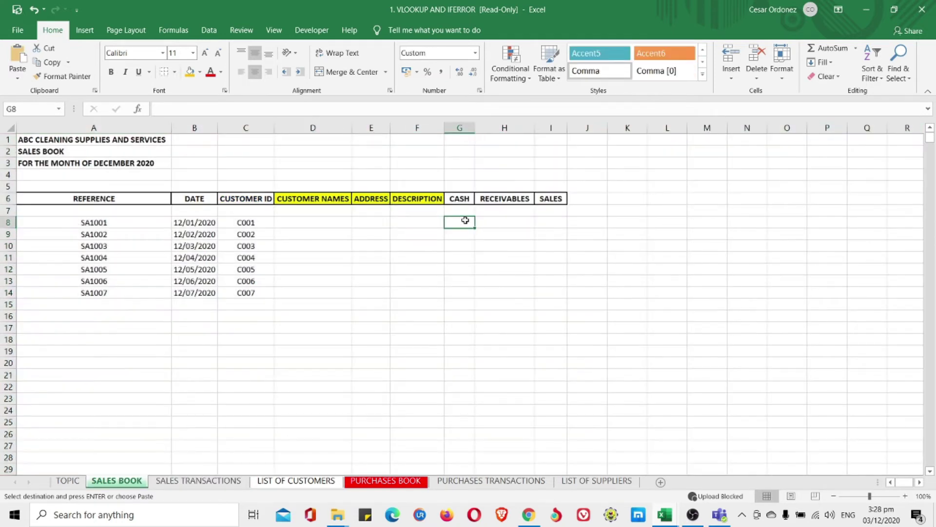
key(ctrl+v)
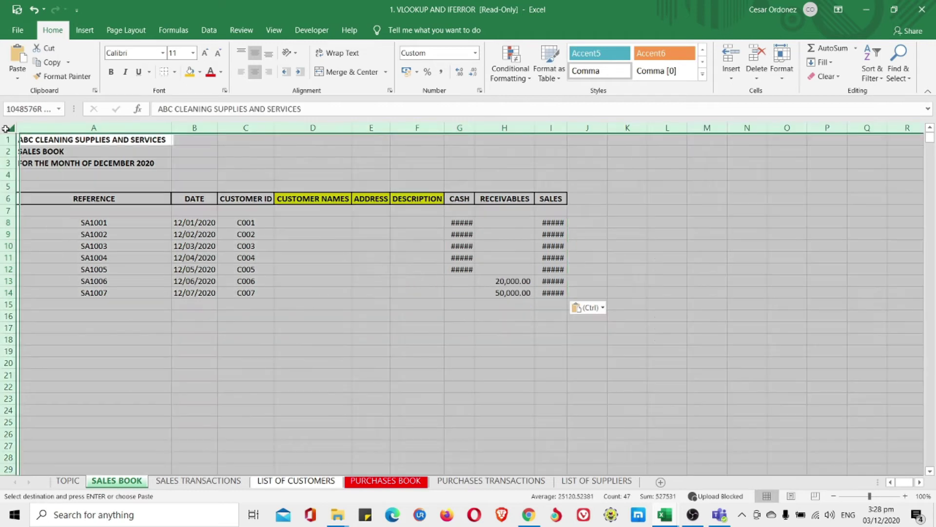
click(7, 128)
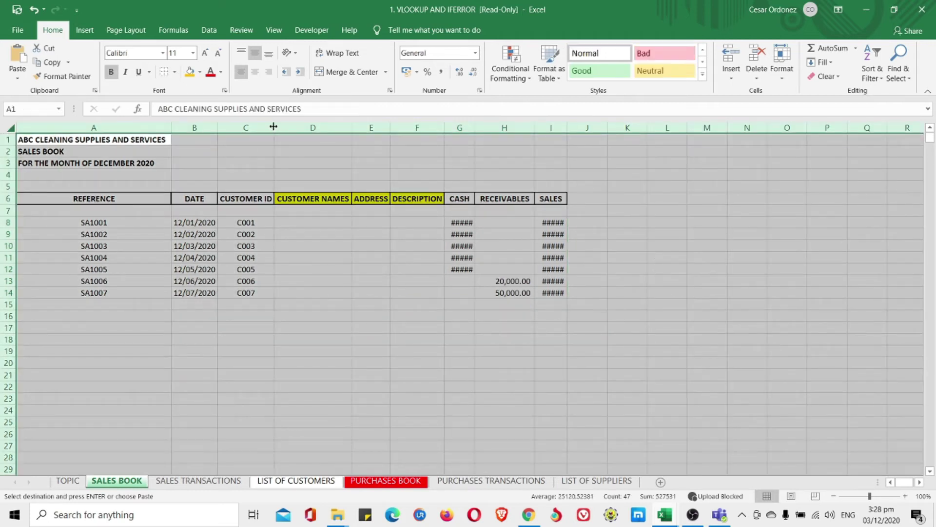
double_click(273, 127)
click(361, 290)
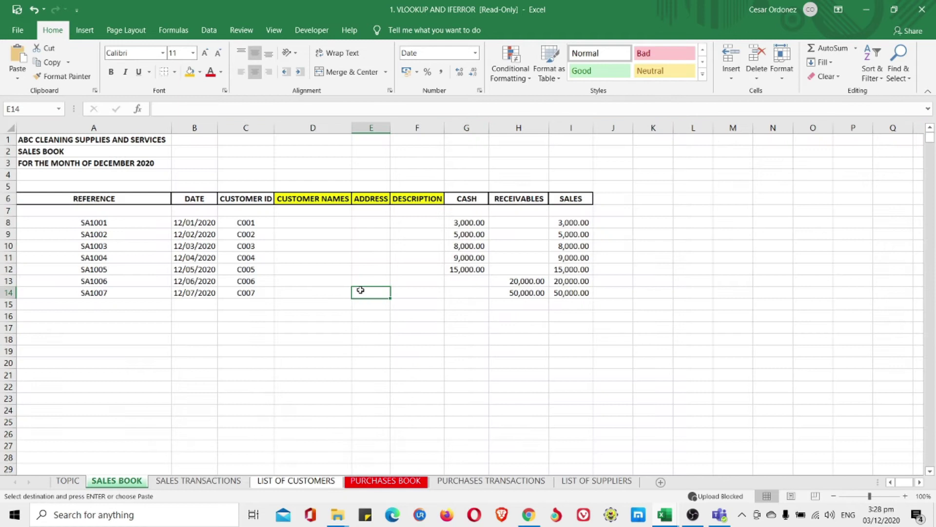
- Compare SALES BOOK customer IDs with LIST OF CUSTOMERS IDs and details, then select D8
drag(258, 223, 252, 290)
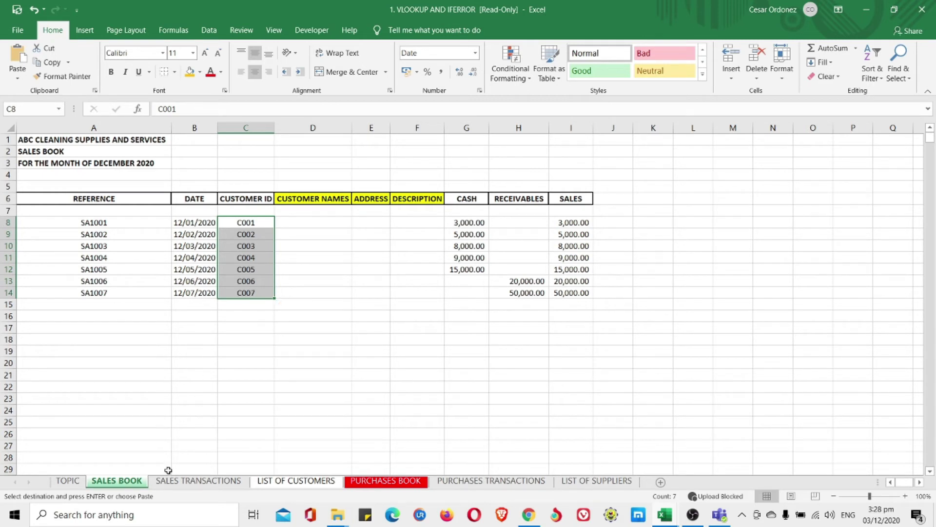
click(292, 480)
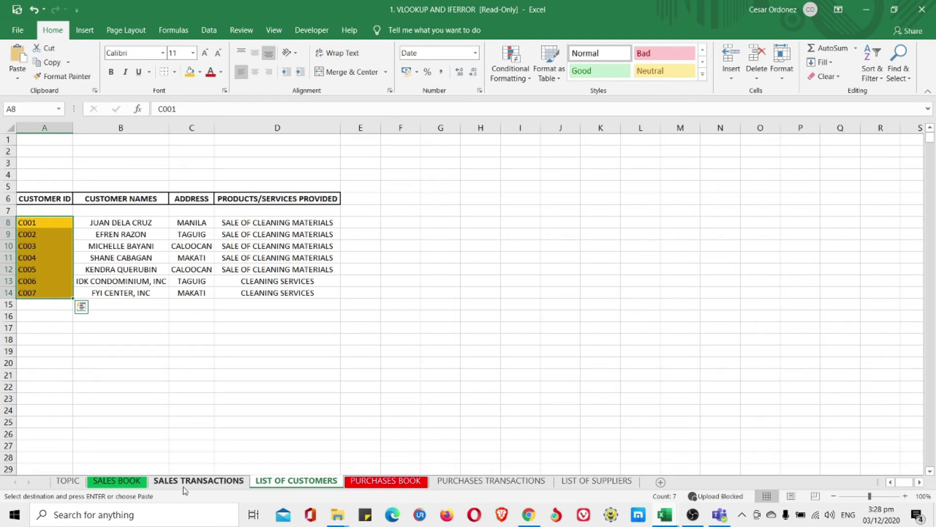
click(142, 482)
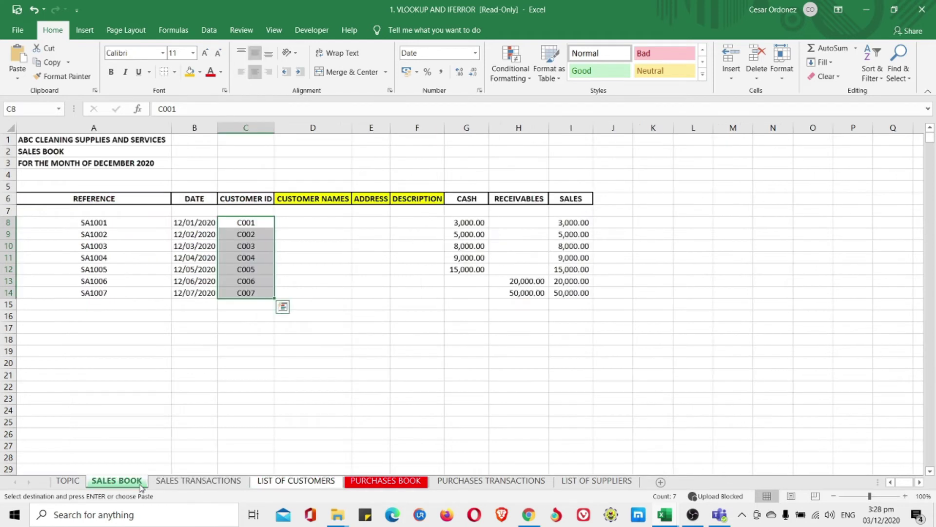
click(282, 487)
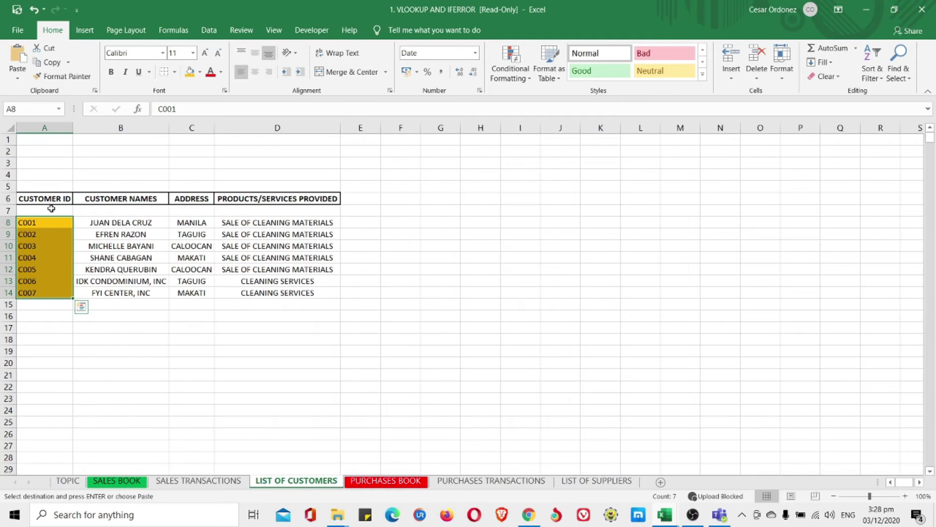
drag(46, 222, 43, 288)
drag(115, 222, 246, 294)
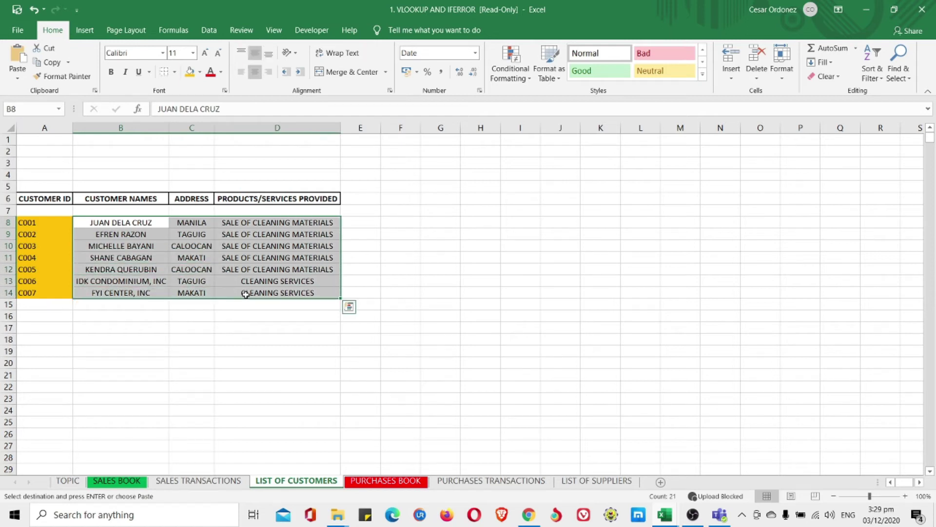
click(116, 480)
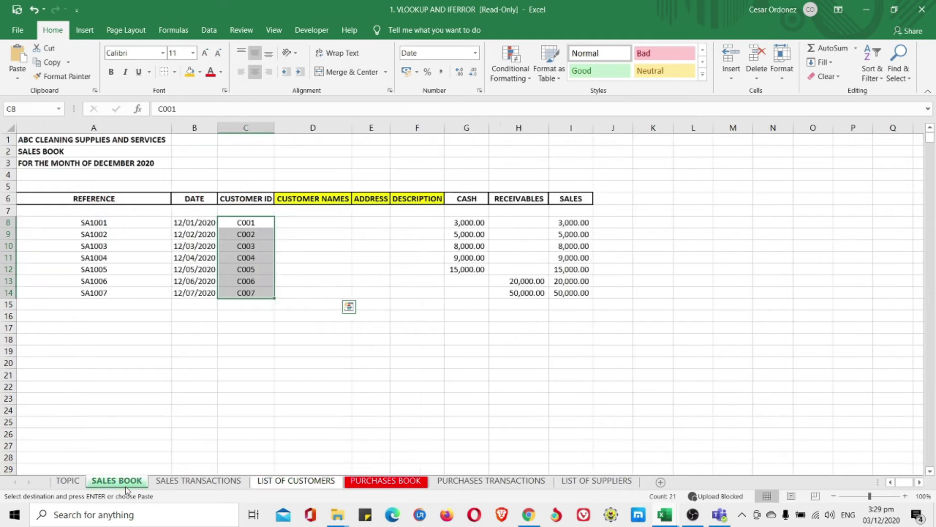
click(310, 223)
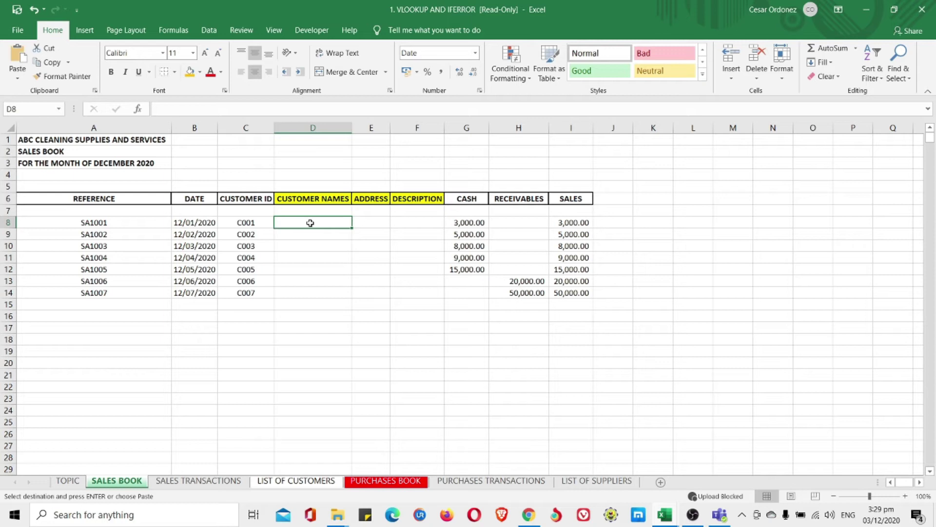
- In D8, begin =VLOOKUP(C:C, with the table pointing to the LIST OF CUSTOMERS sheet
text(=V)
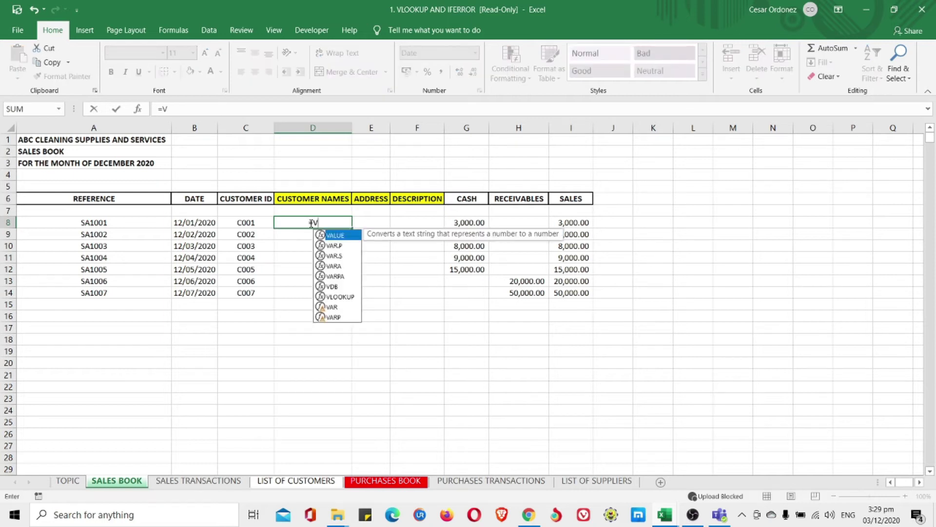
text(LOOKU)
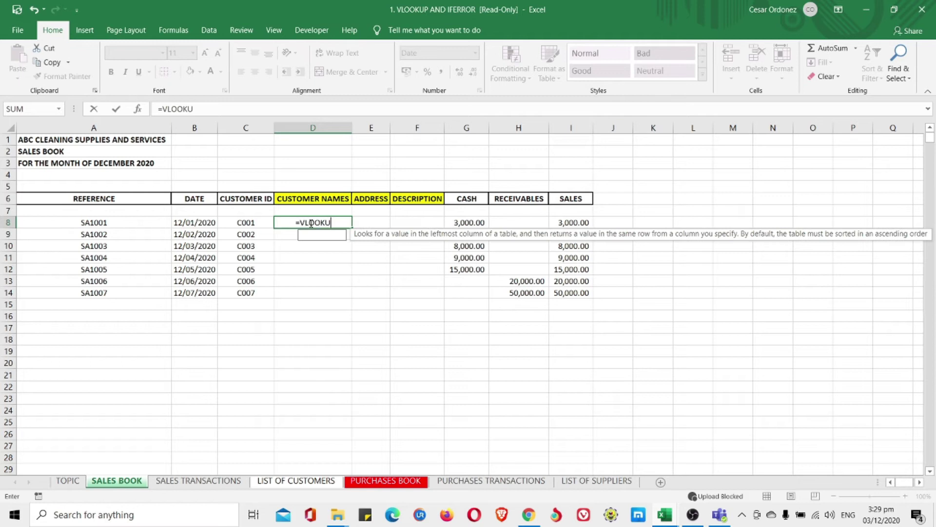
text(P()
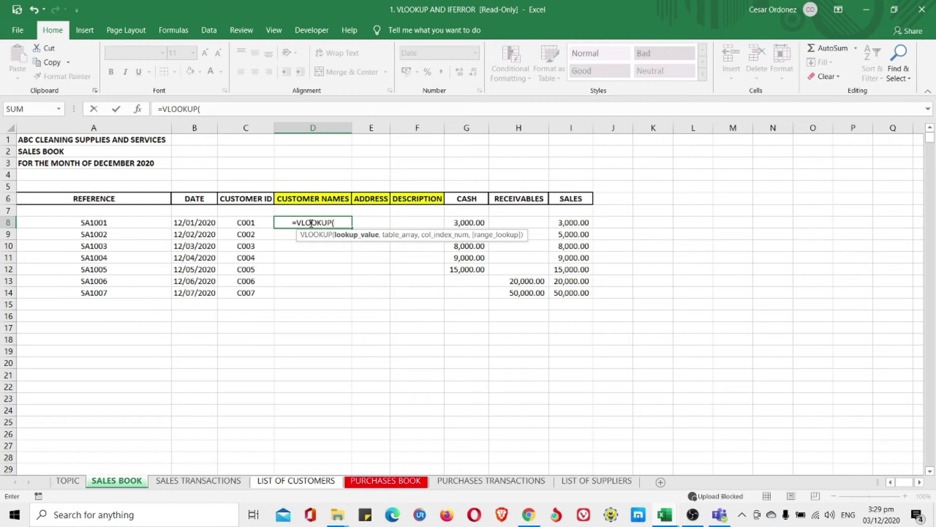
click(245, 127)
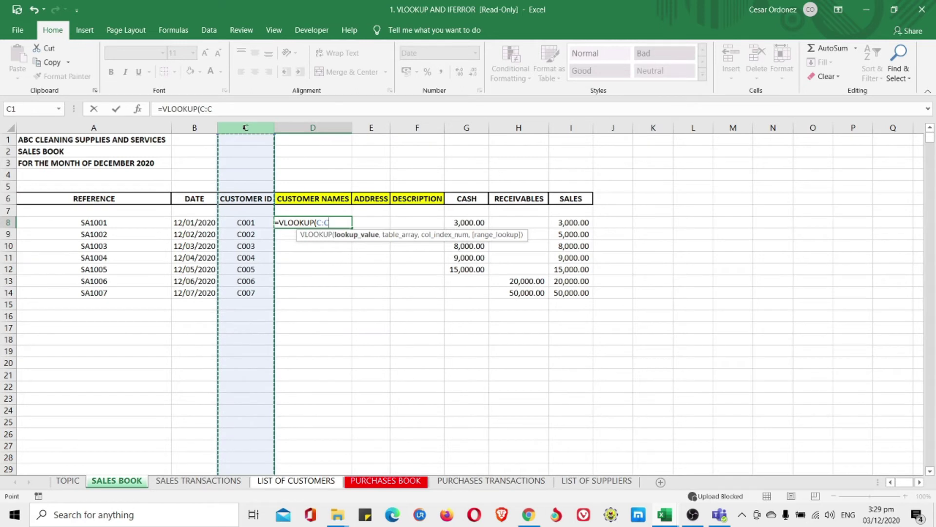
text(,)
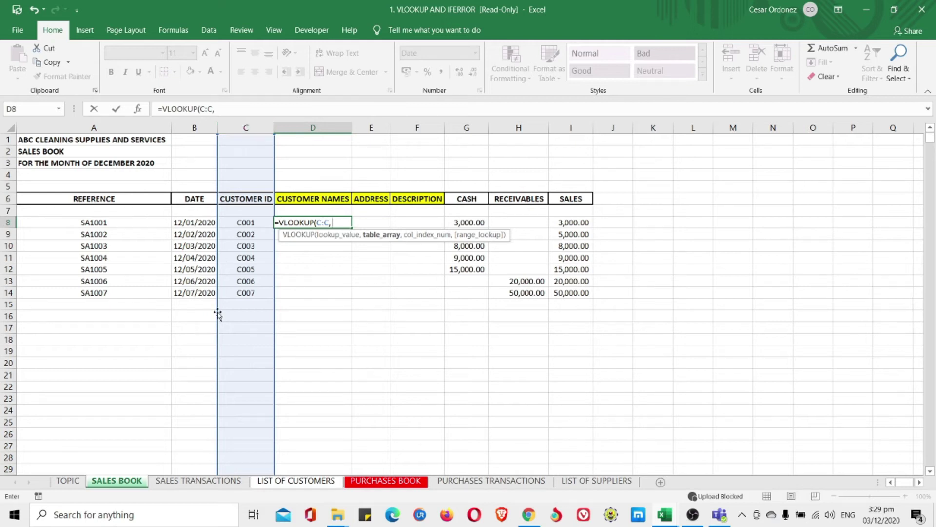
click(267, 481)
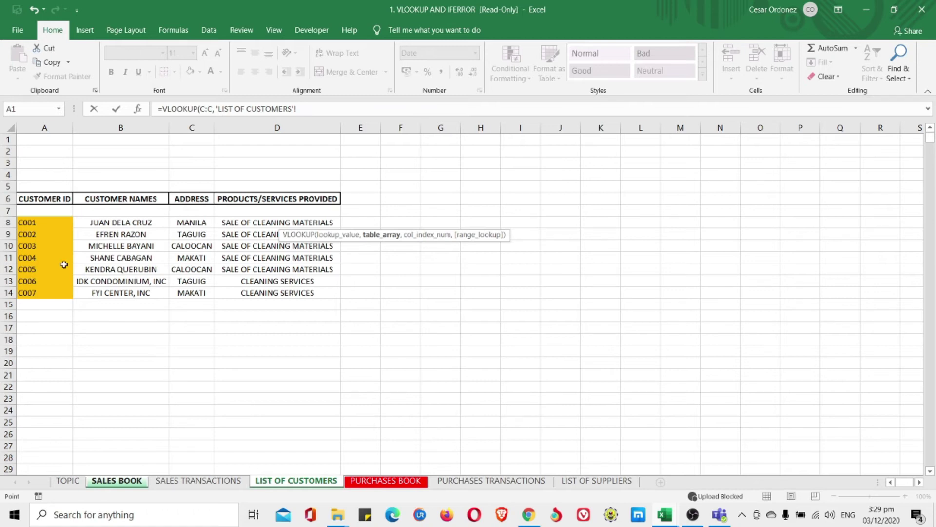
- Complete D8 as =VLOOKUP(C:C,'LIST OF CUSTOMERS'!A:D,2,FALSE) to return the customer name
click(41, 127)
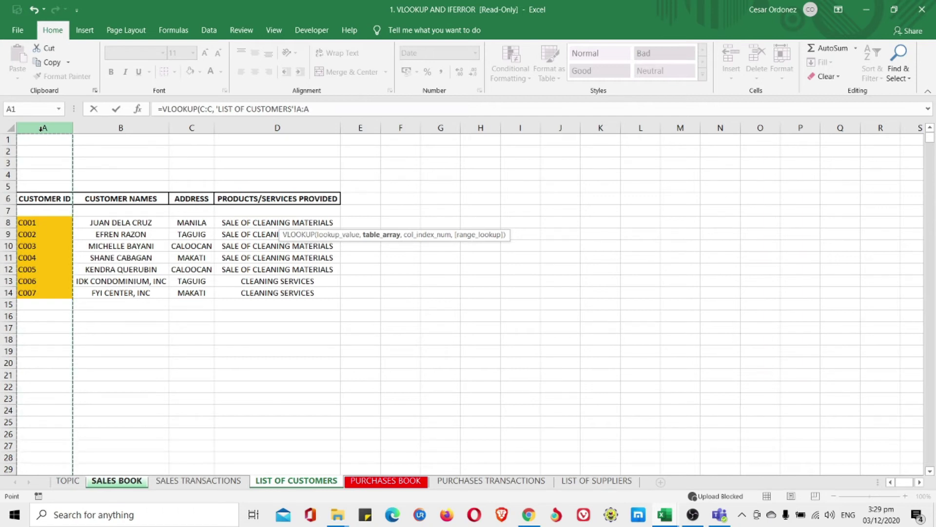
drag(41, 128, 121, 128)
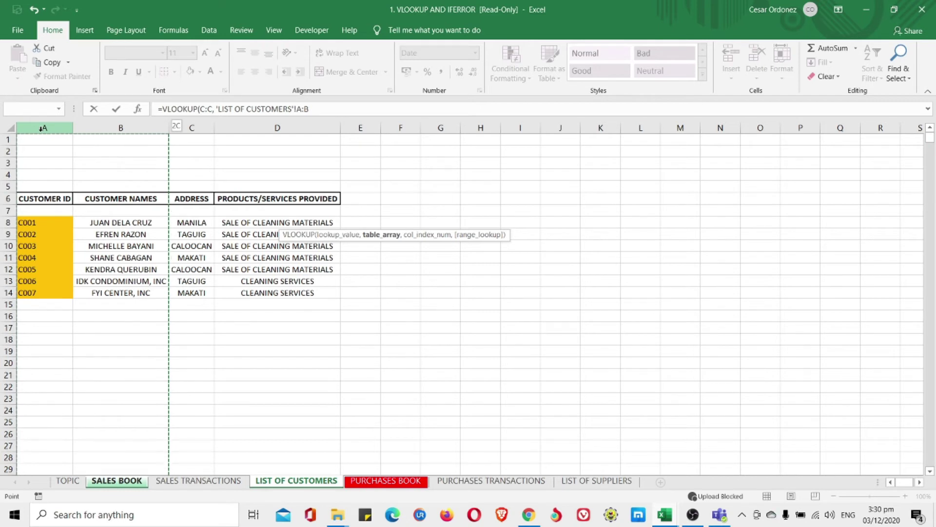
key(shift+Right)
key(shift+Right)
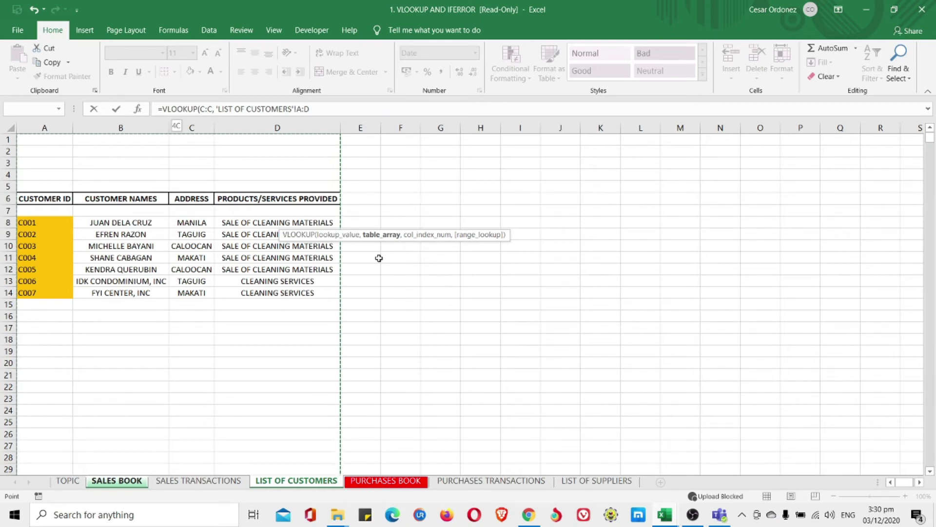
text(,)
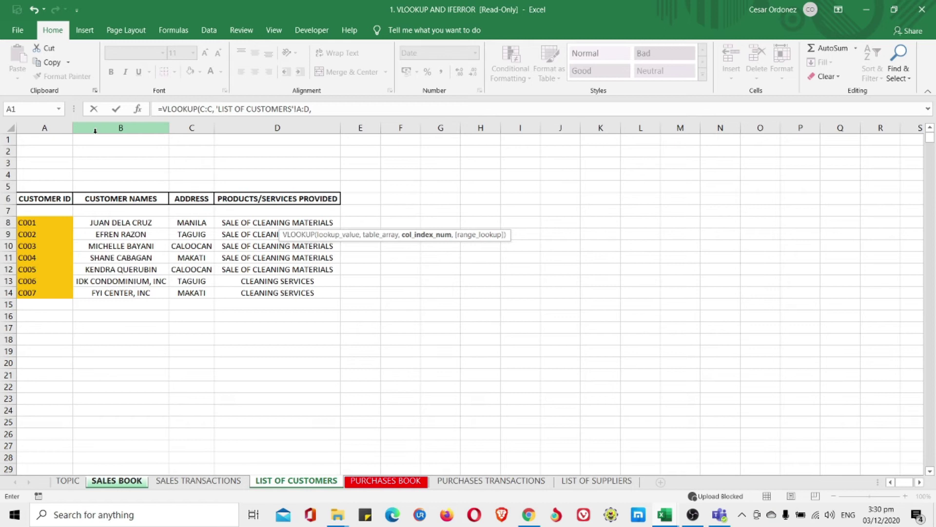
text(2,)
text(FALSE)
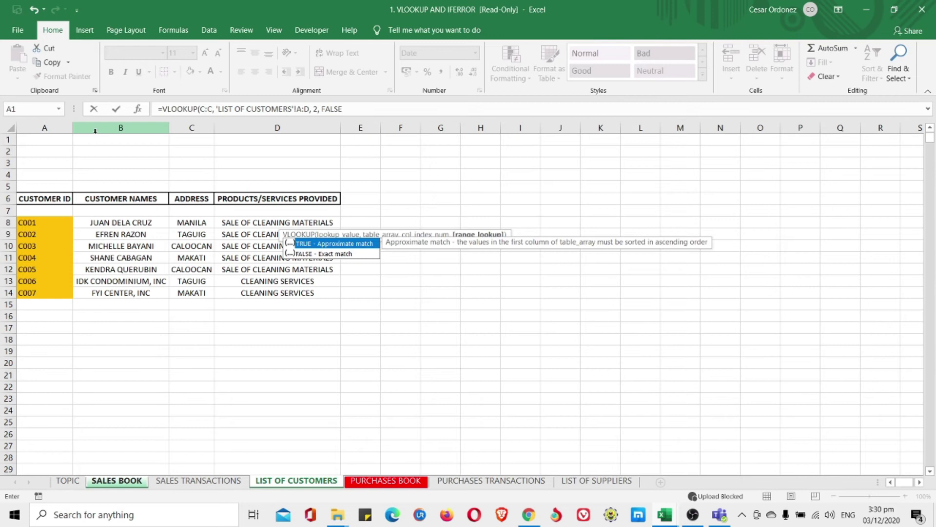
text())
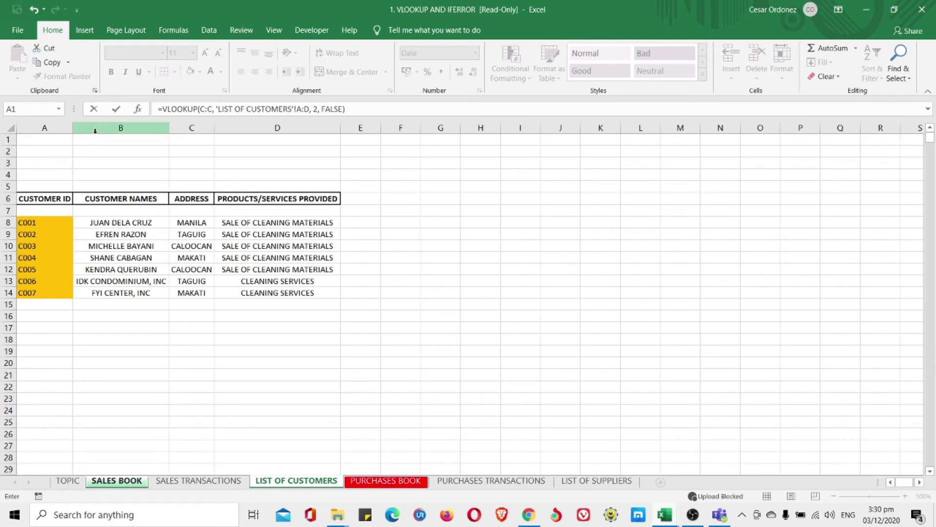
key(Return)
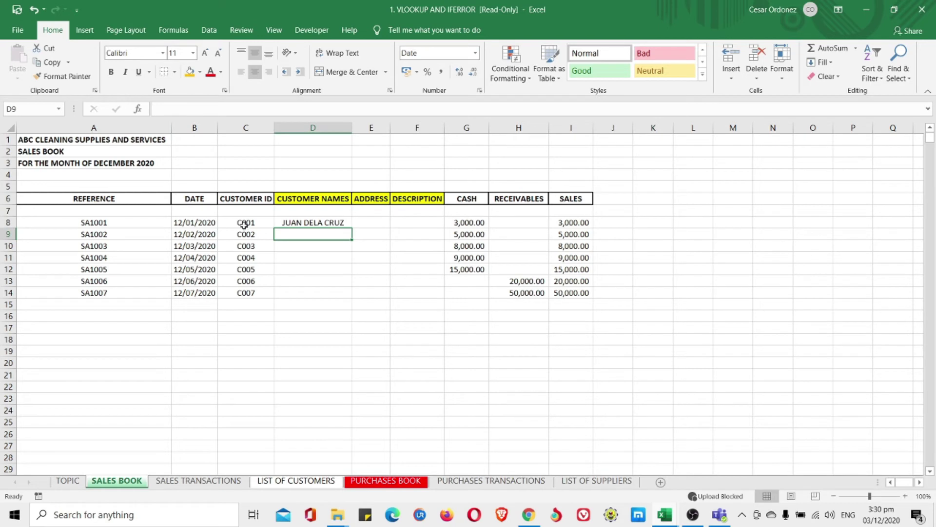
- Check the first customer's name in B8 of LIST OF CUSTOMERS
click(318, 481)
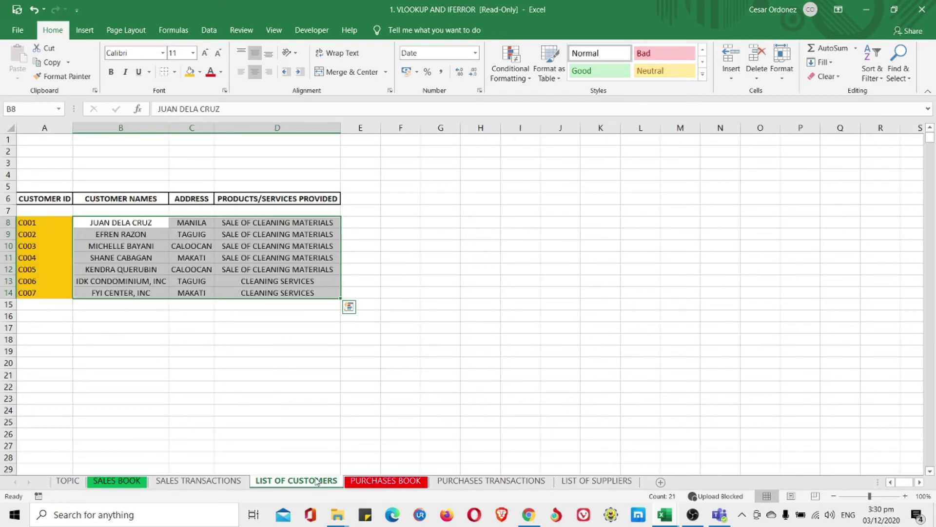
click(115, 226)
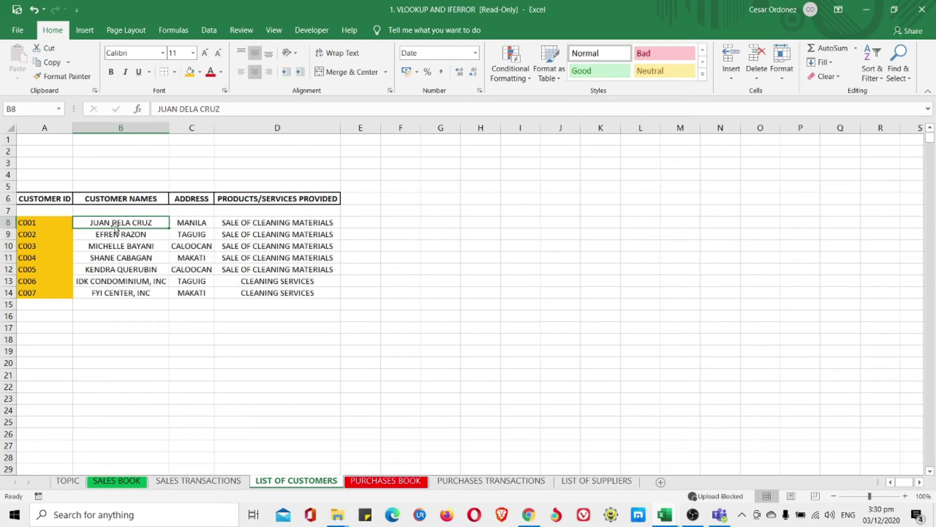
click(120, 481)
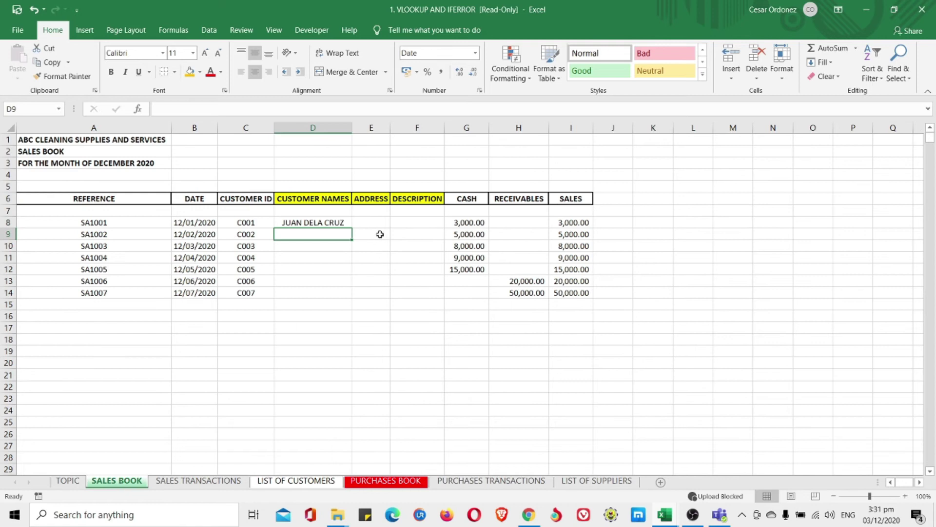
- Copy D8's lookup formula into E8 with column index 3 to return the address
click(367, 222)
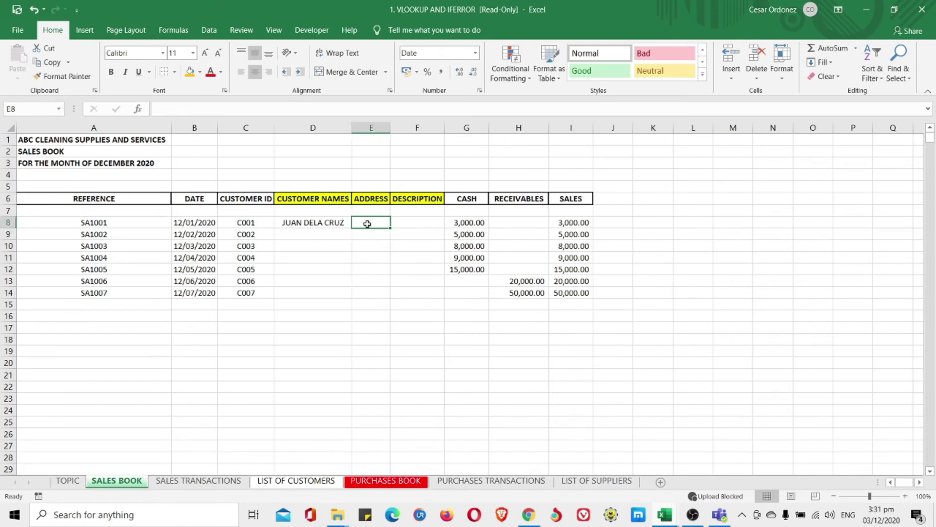
click(341, 222)
drag(367, 109, 158, 107)
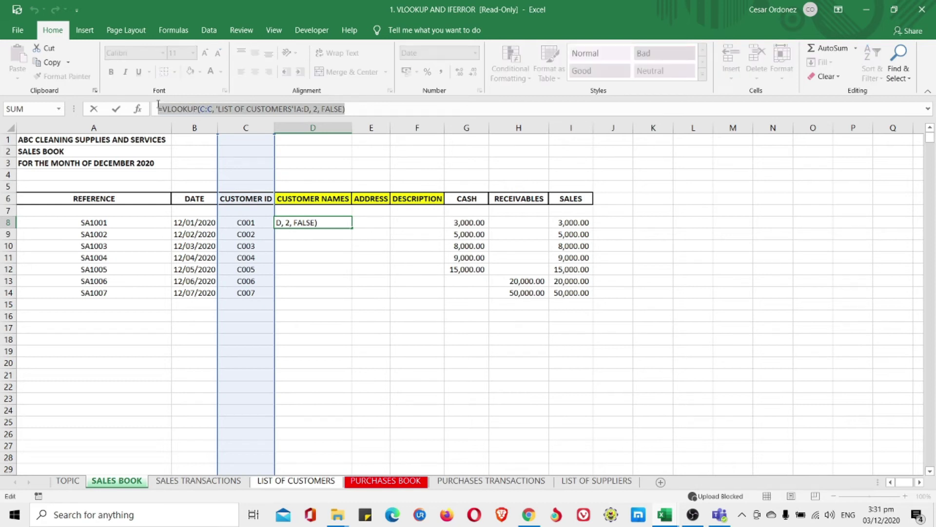
key(ctrl+c)
key(Escape)
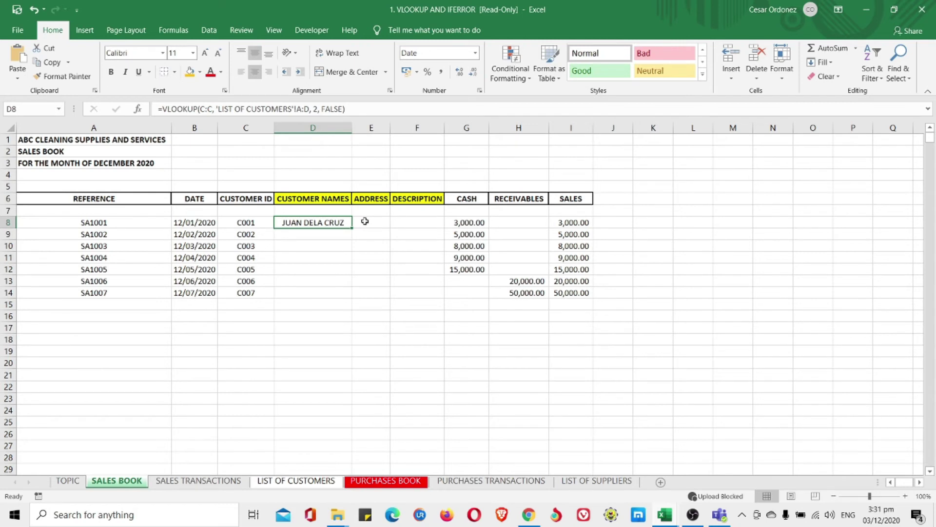
double_click(365, 218)
key(ctrl+v)
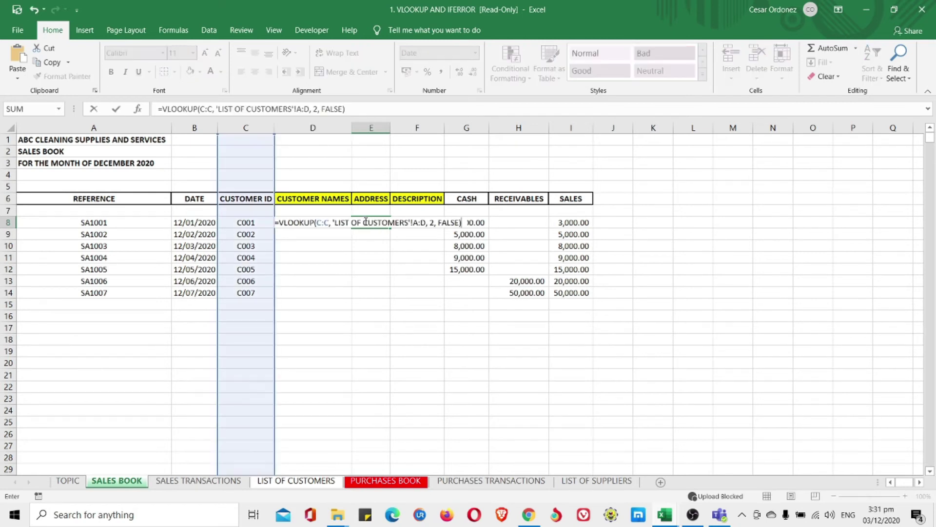
click(316, 109)
key(BackSpace)
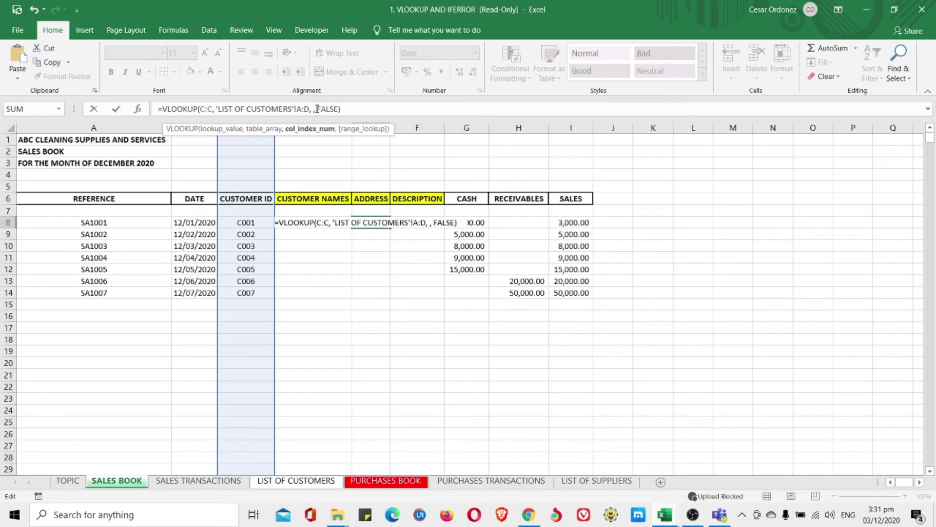
text(3)
key(Return)
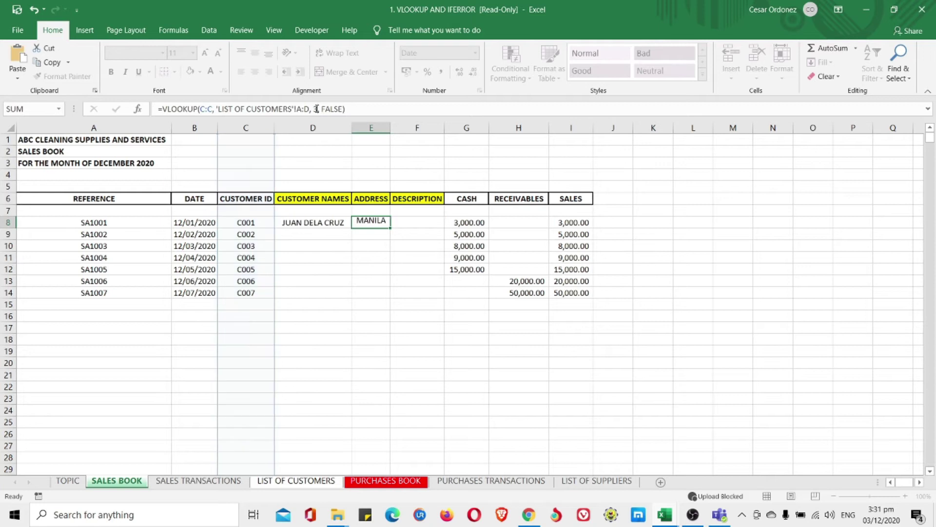
- Verify the address MANILA in C8 of LIST OF CUSTOMERS
click(283, 481)
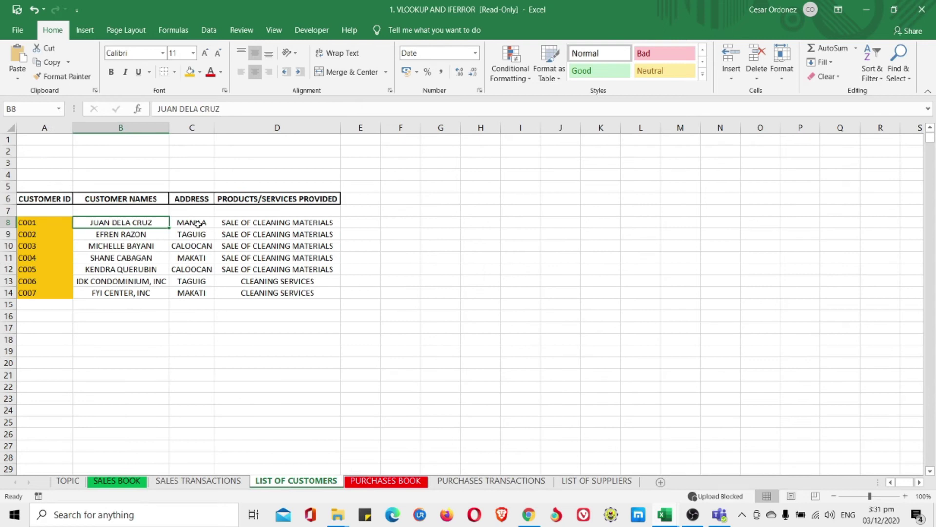
click(183, 222)
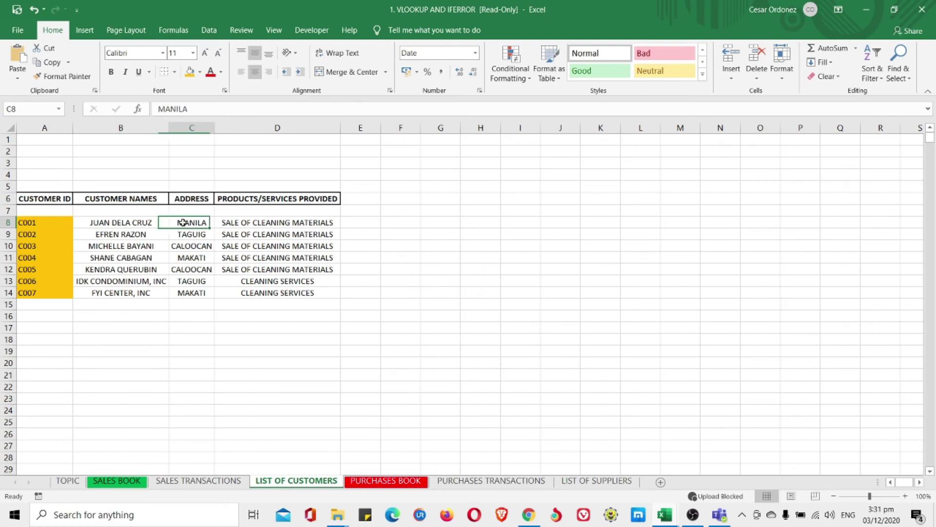
click(131, 481)
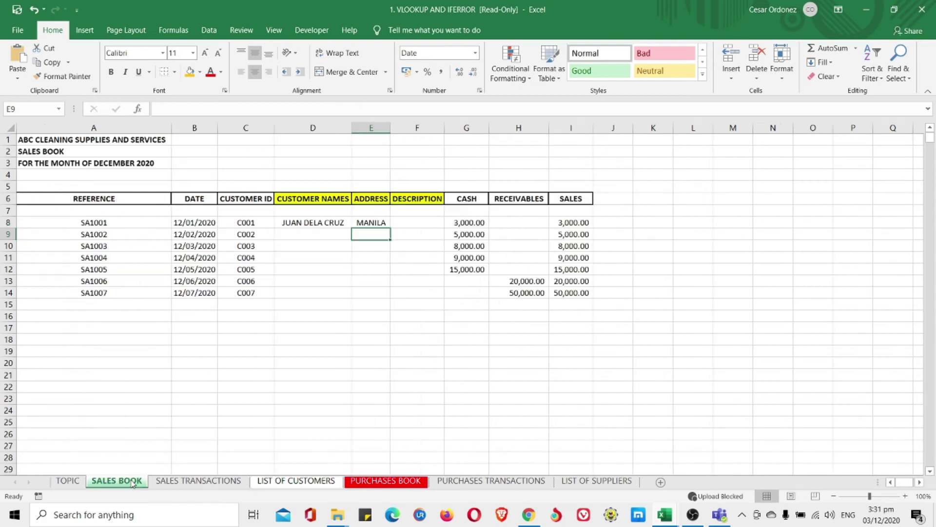
- Paste the lookup into F8 with column index 4 to return the description
double_click(417, 223)
key(ctrl+v)
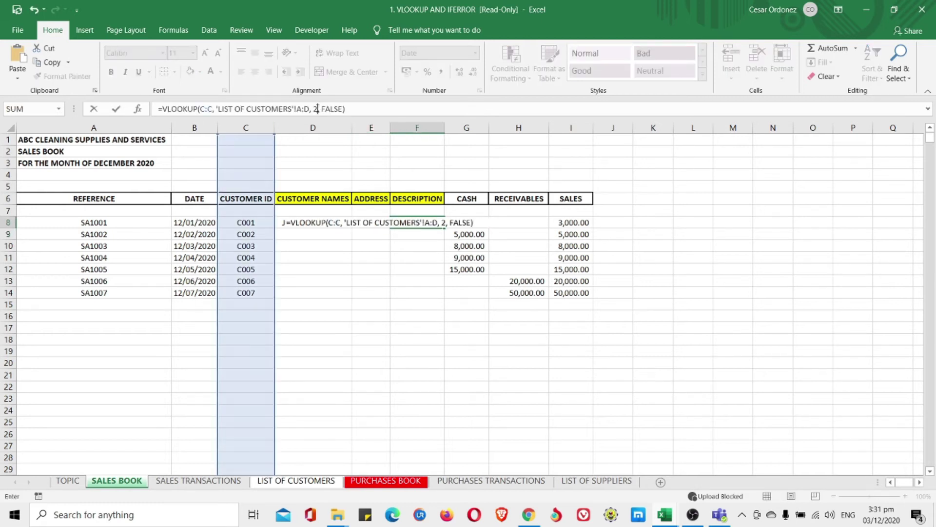
click(317, 108)
key(BackSpace)
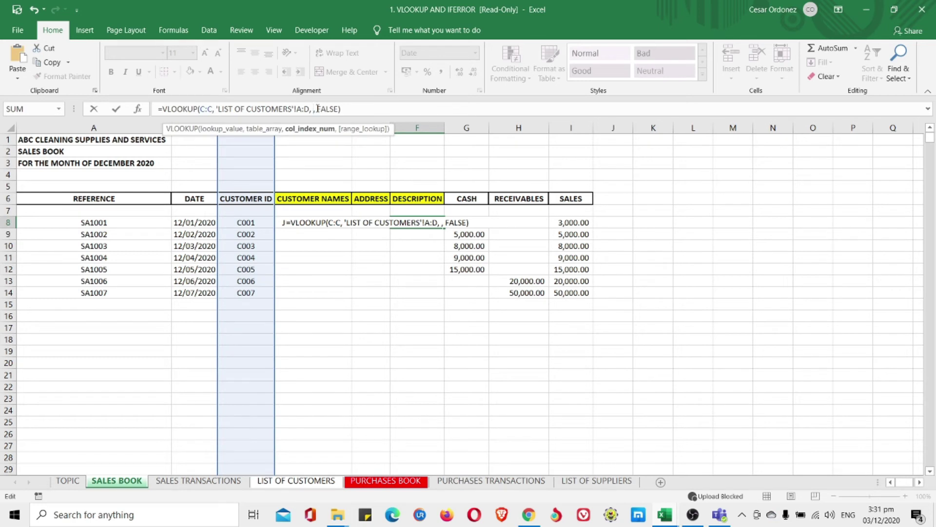
text(4)
key(Return)
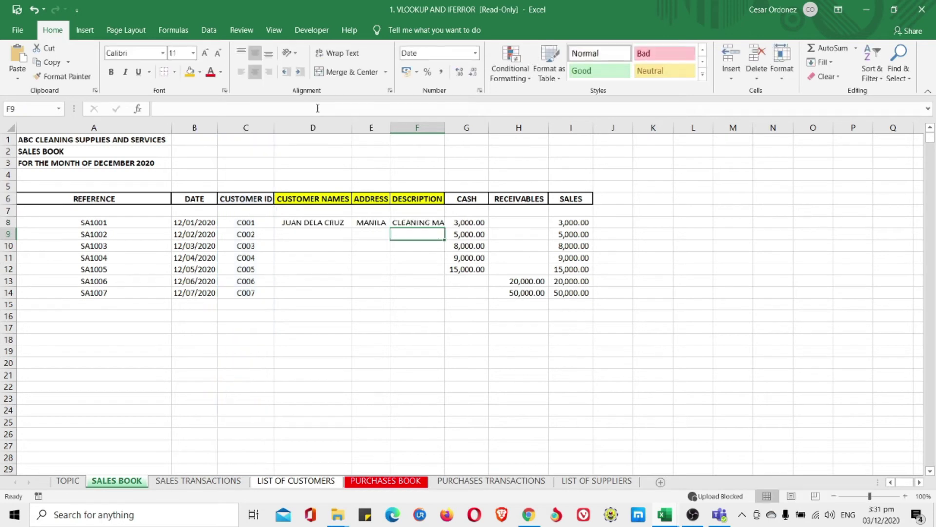
- Autofit the DESCRIPTION column and check C001's service entry on LIST OF CUSTOMERS
click(444, 132)
double_click(444, 131)
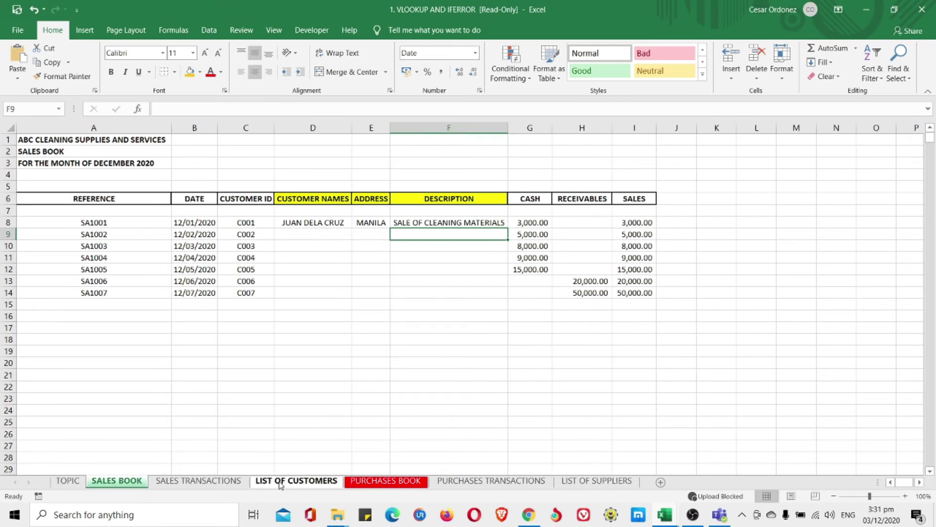
click(296, 480)
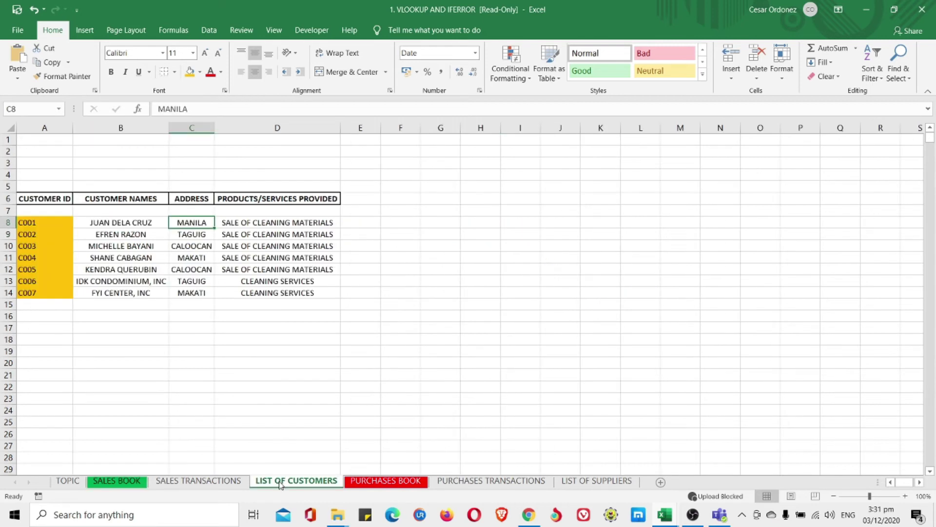
click(279, 226)
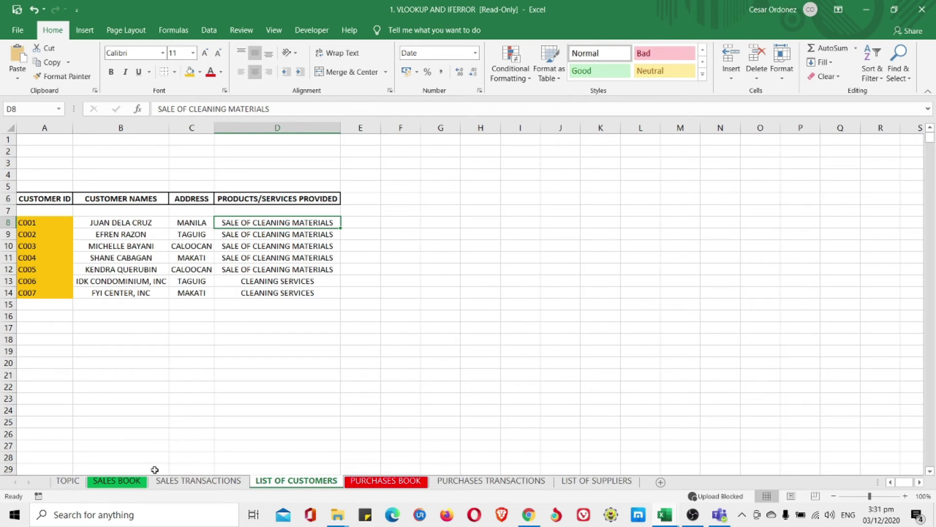
click(138, 482)
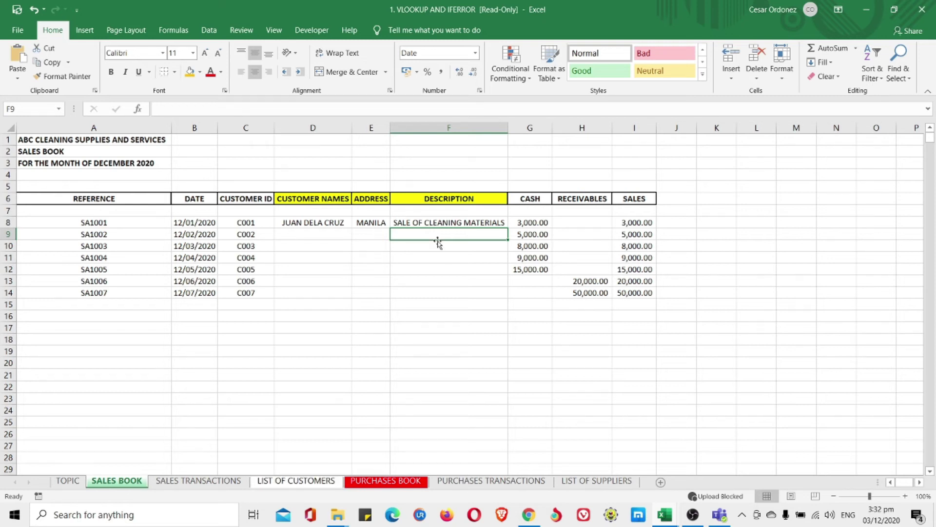
- Copy the D8:F8 lookup formulas down to row 14 and autofit every column
drag(337, 222, 422, 225)
drag(507, 227, 498, 301)
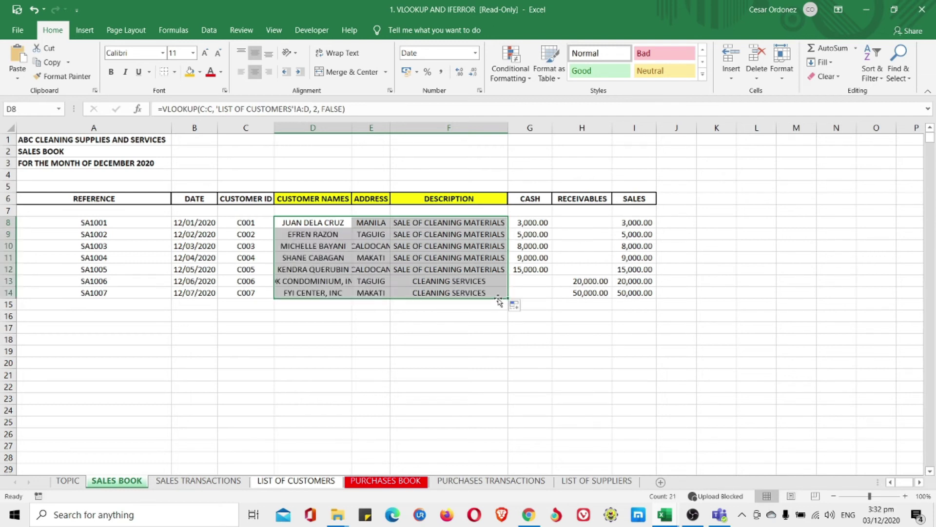
click(12, 129)
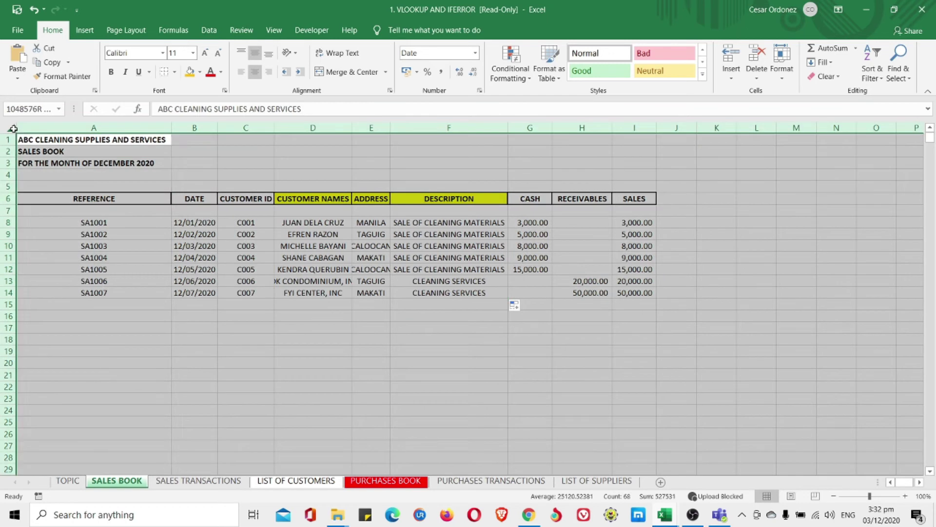
double_click(273, 130)
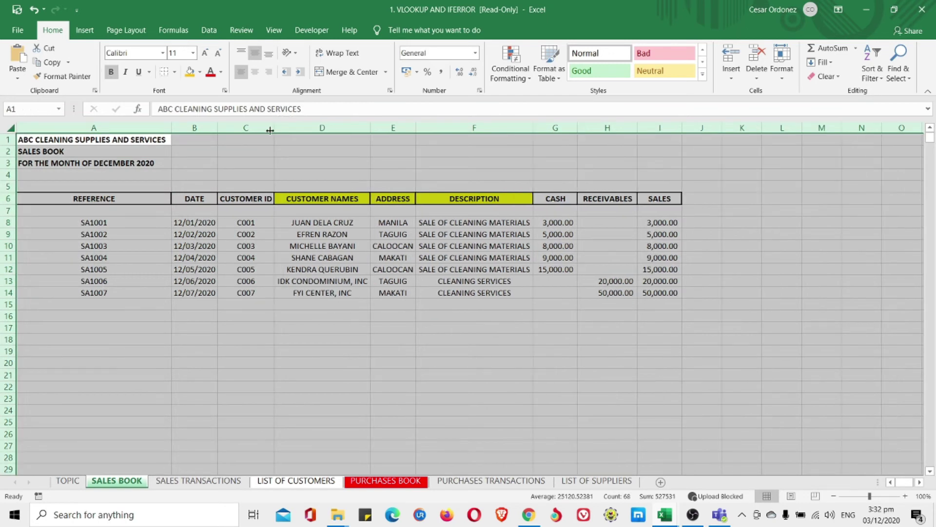
click(291, 226)
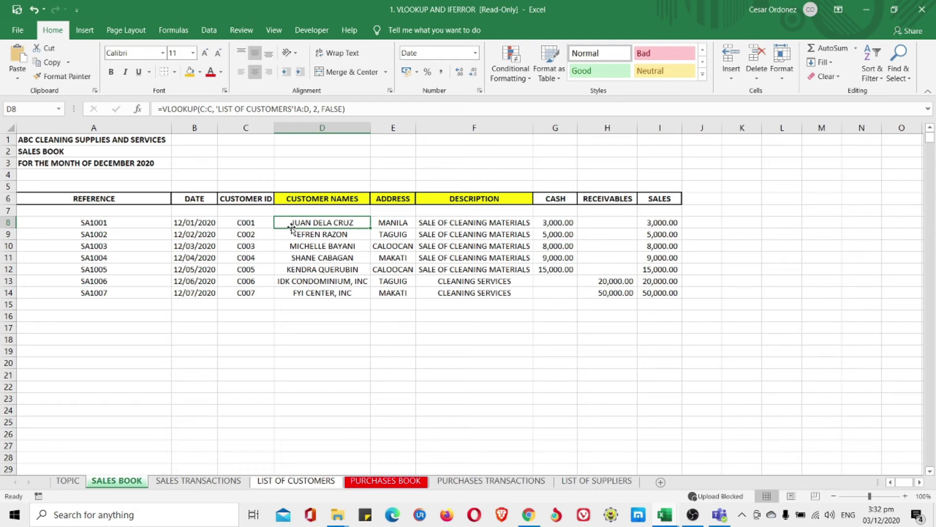
key(Left)
key(shift+Down)
key(shift+Down)
key(shift+Down)
key(shift+Down)
key(shift+Down)
key(shift+Down)
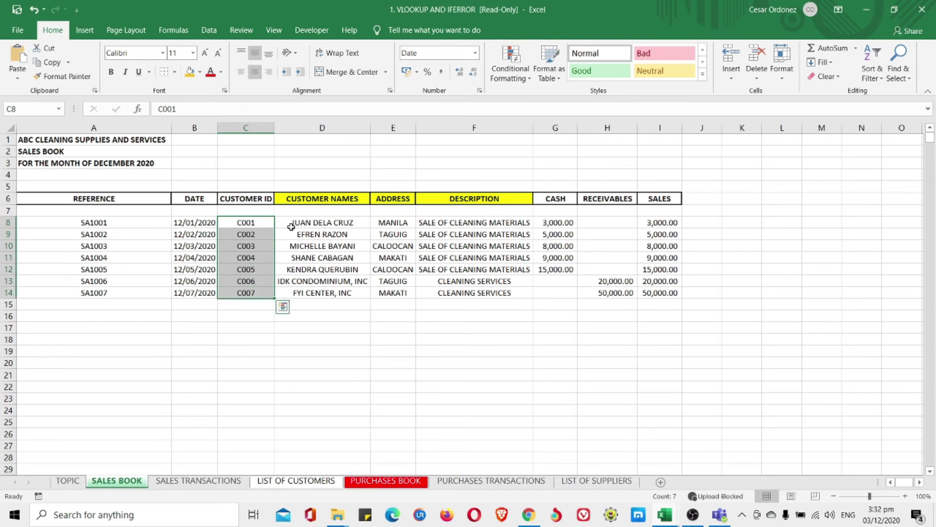
click(279, 482)
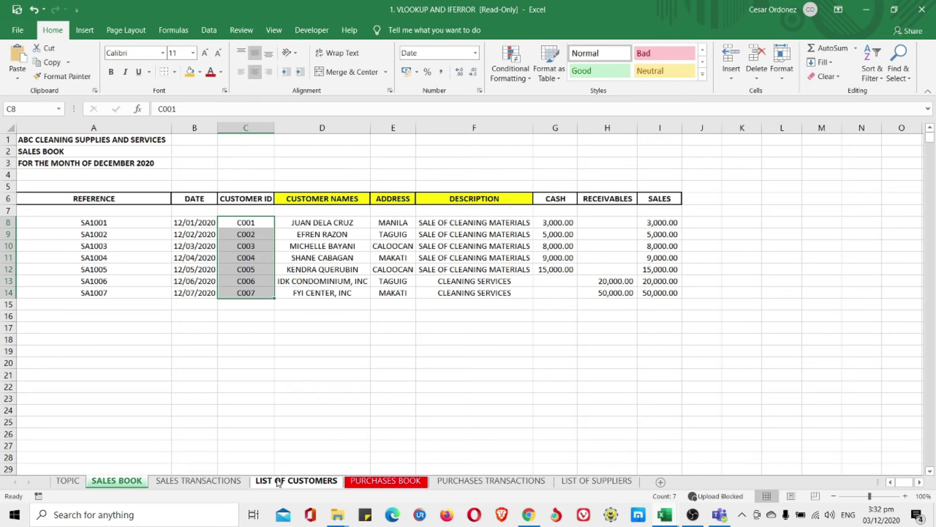
click(279, 481)
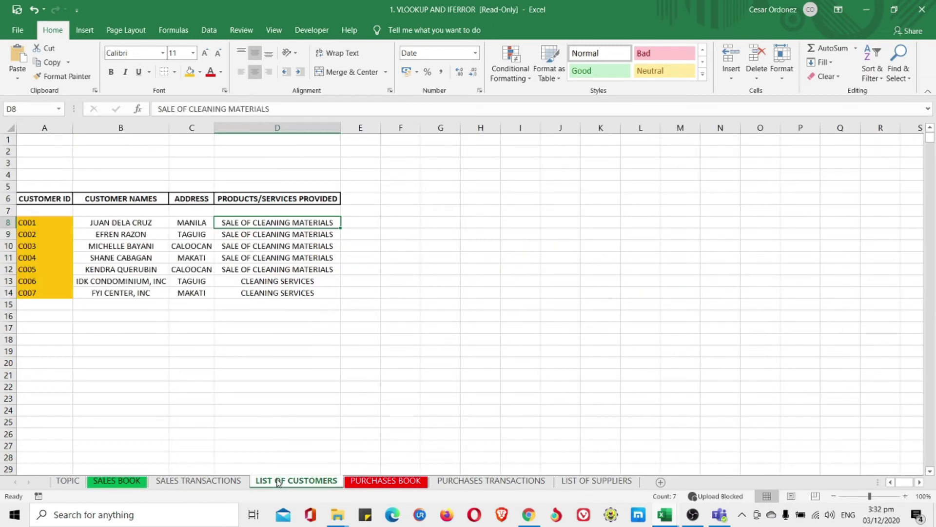
click(97, 483)
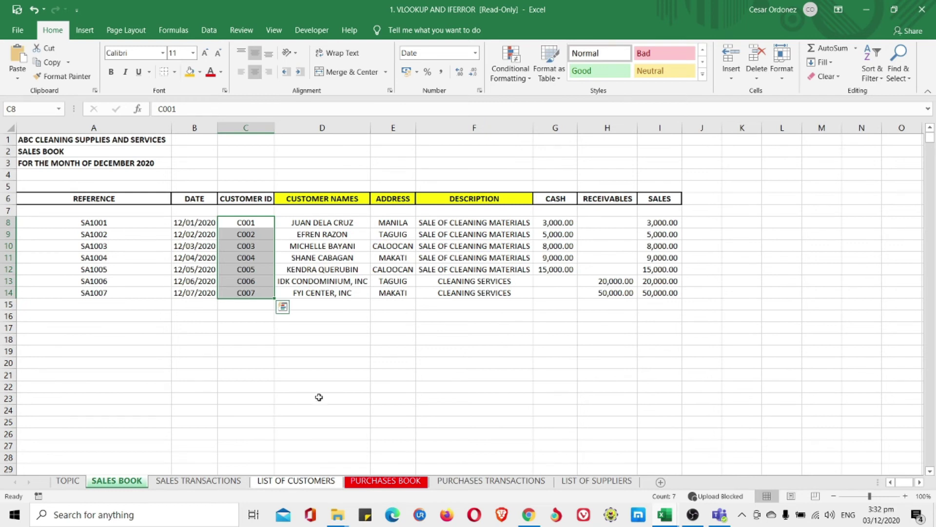
click(330, 294)
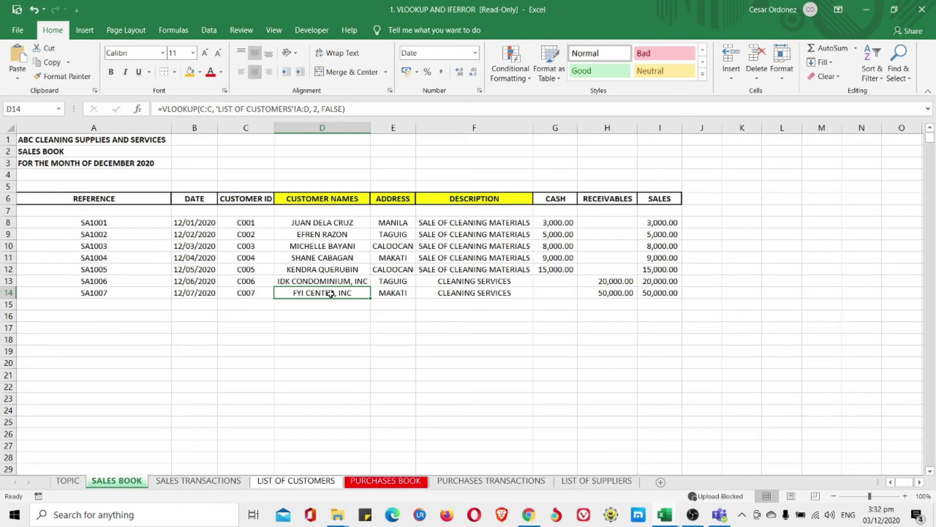
- Fill the D14:F14 lookups down to row 25 and check the #N/A results in D15:F15 against empty C15
drag(370, 298, 525, 422)
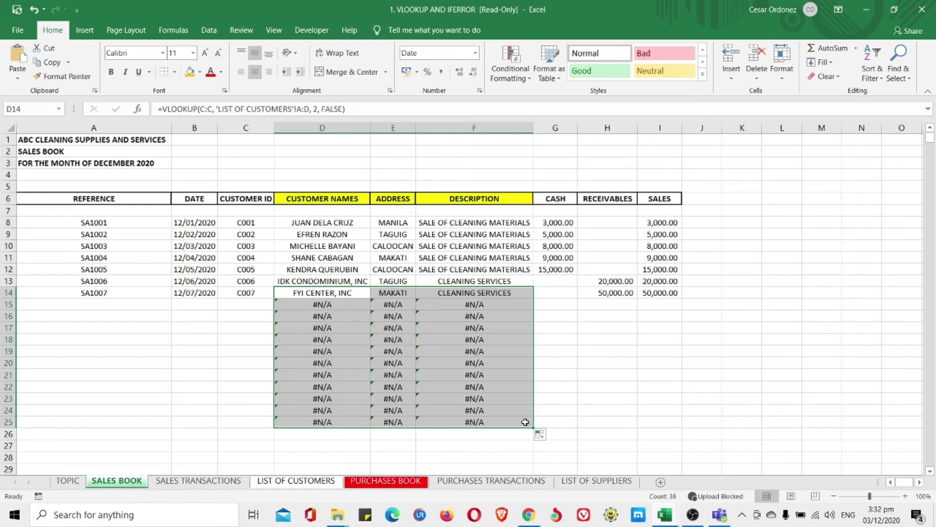
click(329, 304)
click(394, 305)
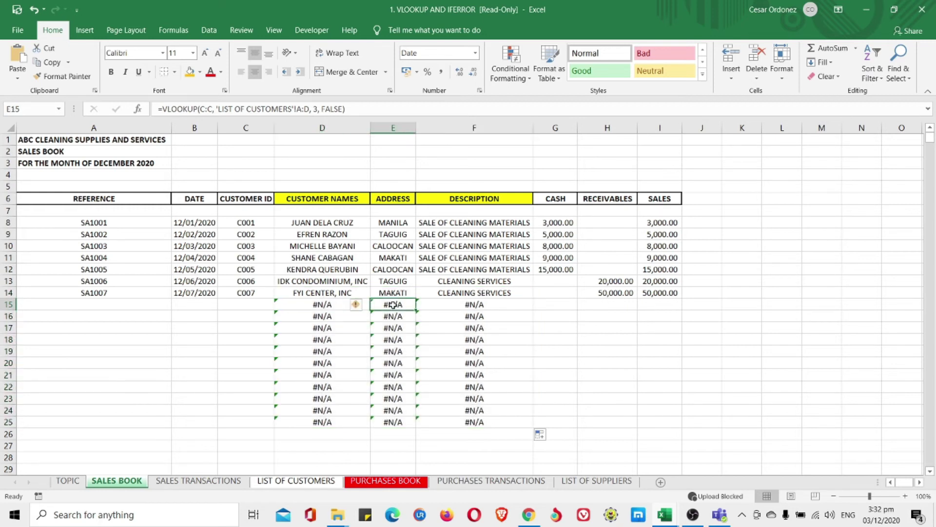
click(440, 307)
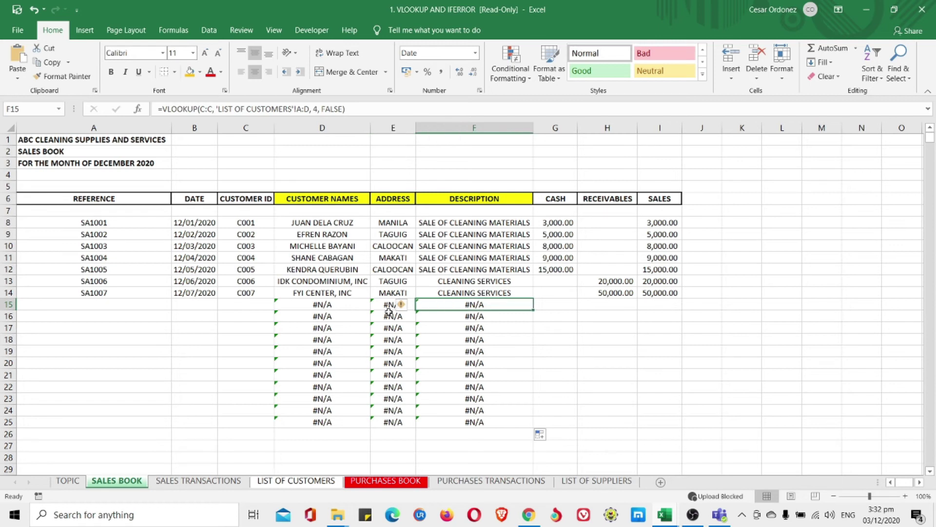
click(261, 305)
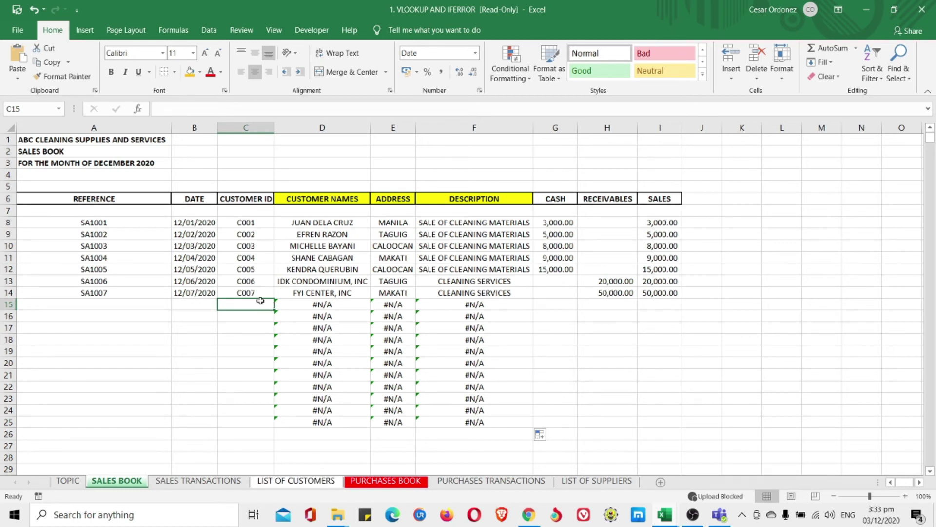
text(C008)
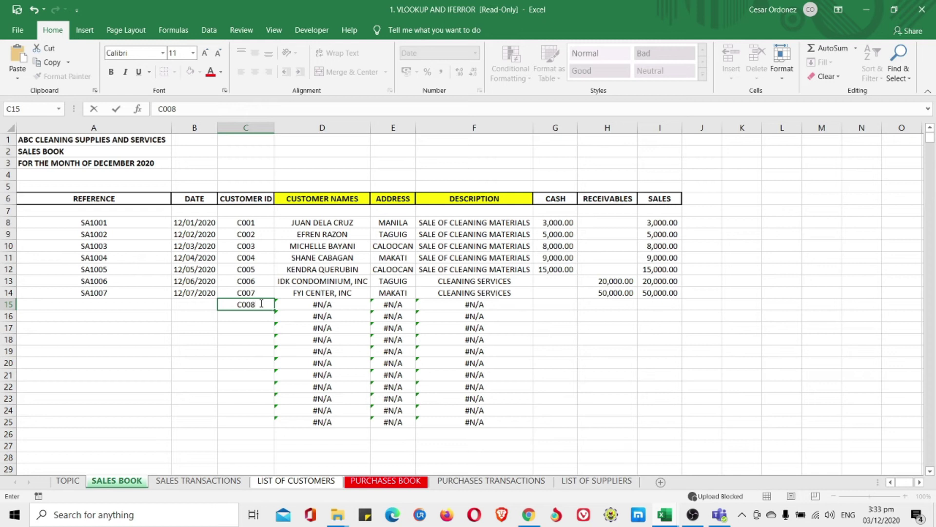
key(Return)
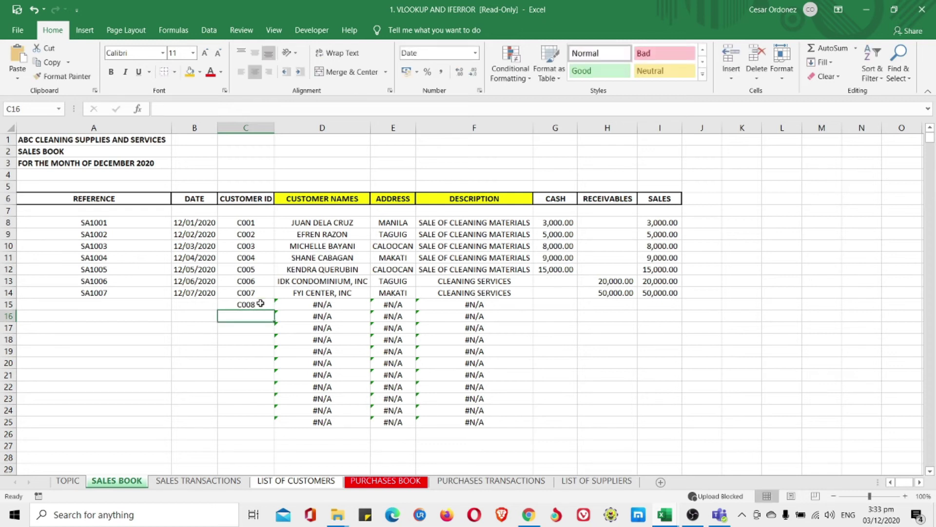
click(261, 303)
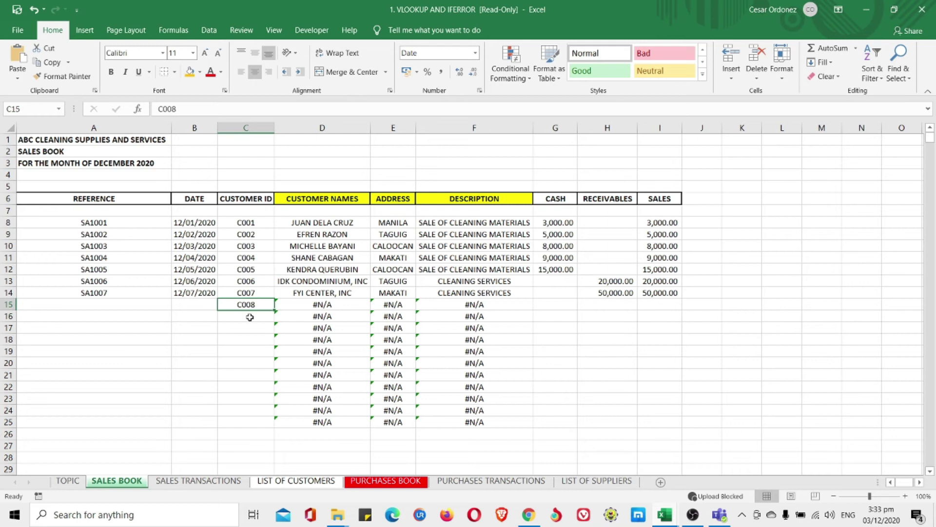
click(293, 481)
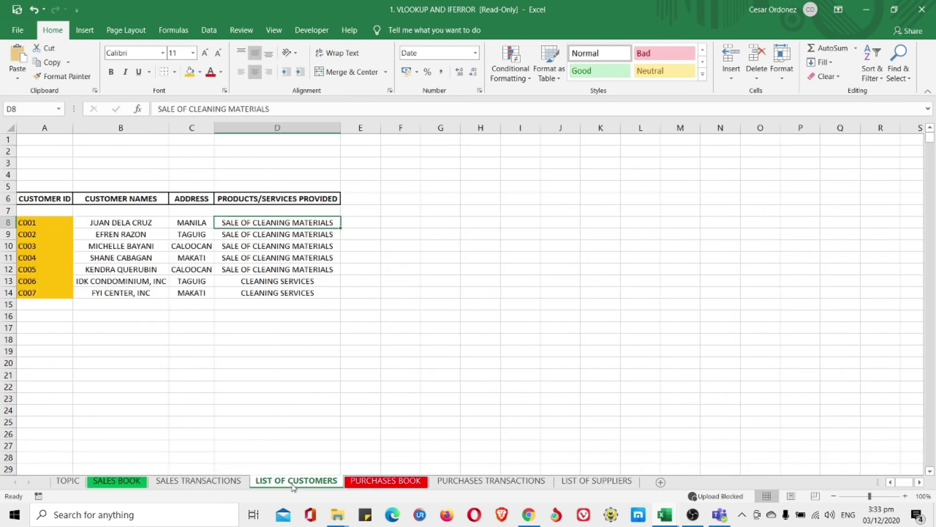
click(124, 484)
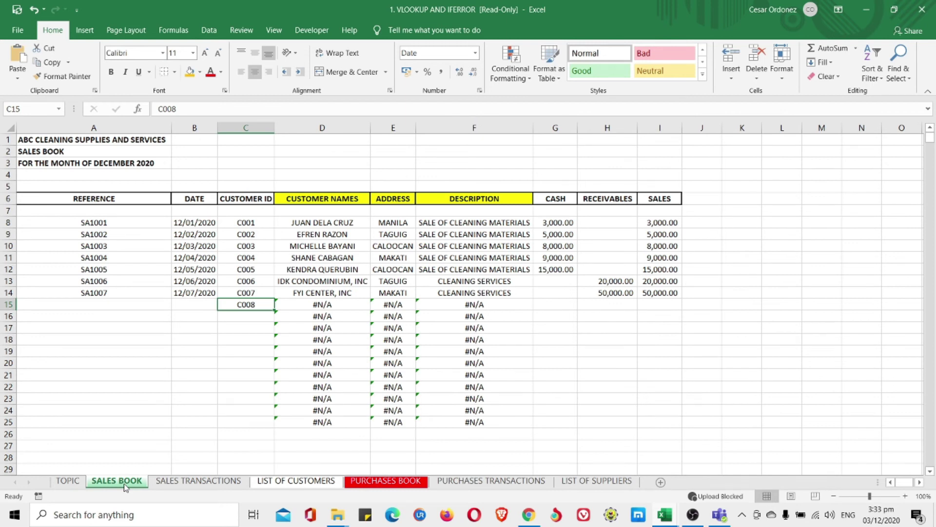
key(Delete)
drag(326, 306, 452, 424)
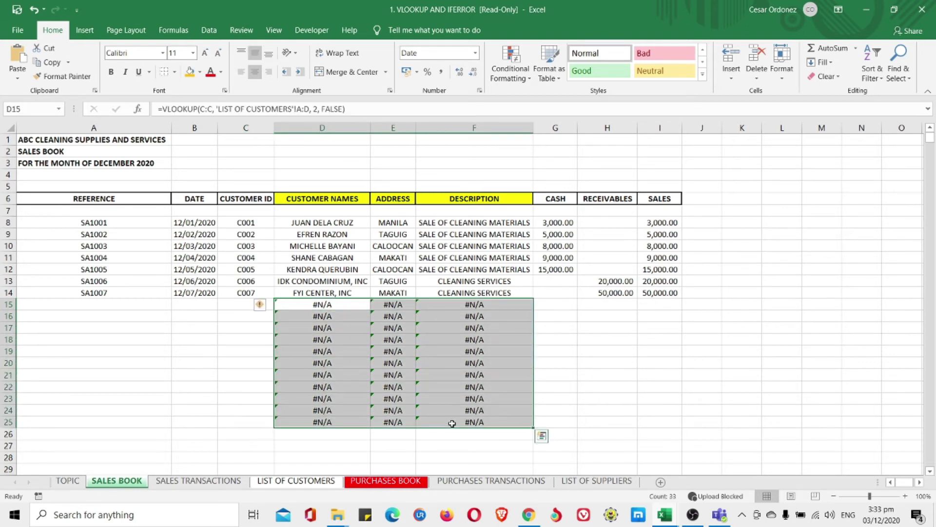
- Wrap D8's customer-name VLOOKUP in IFERROR with a blank "" fallback
click(341, 223)
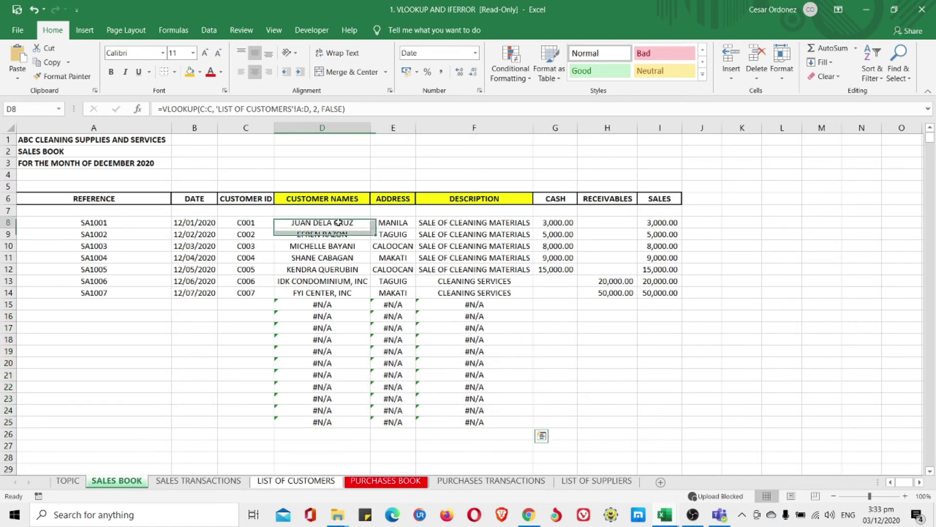
click(163, 109)
text(IF)
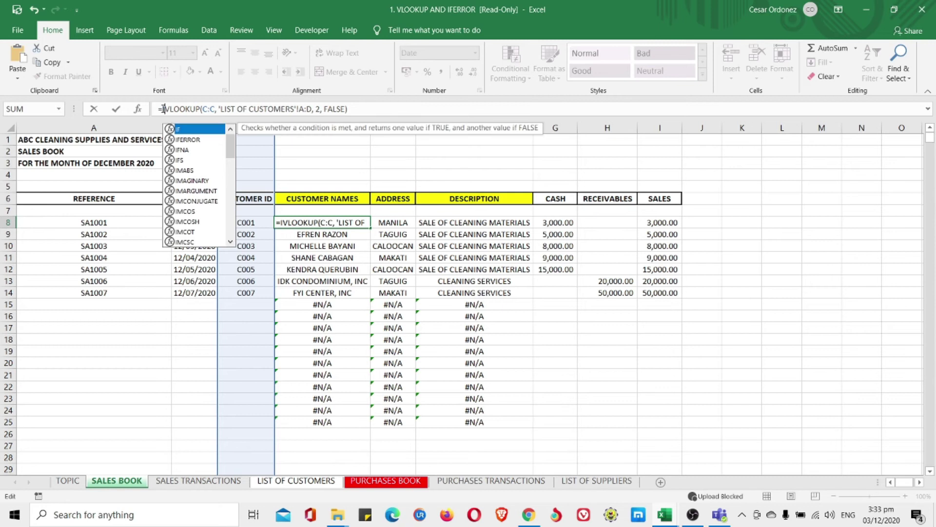
text(ERROR)
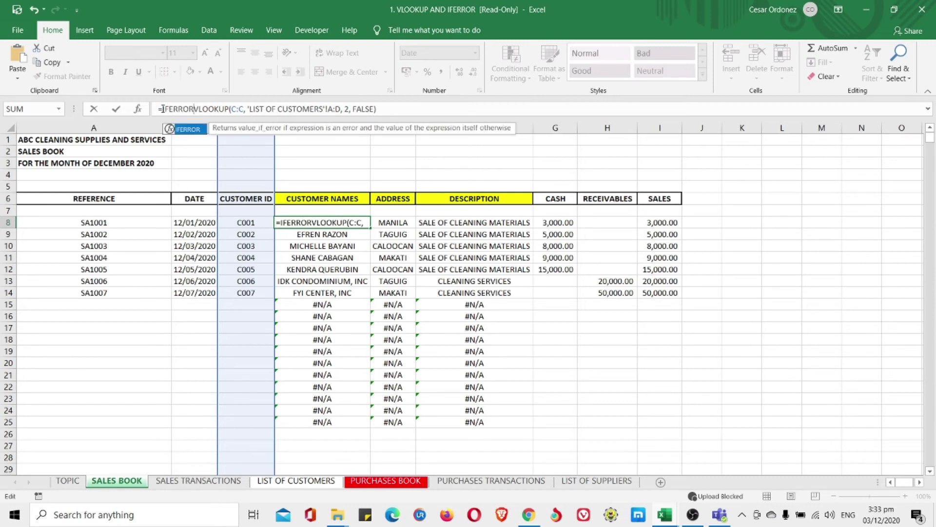
text(()
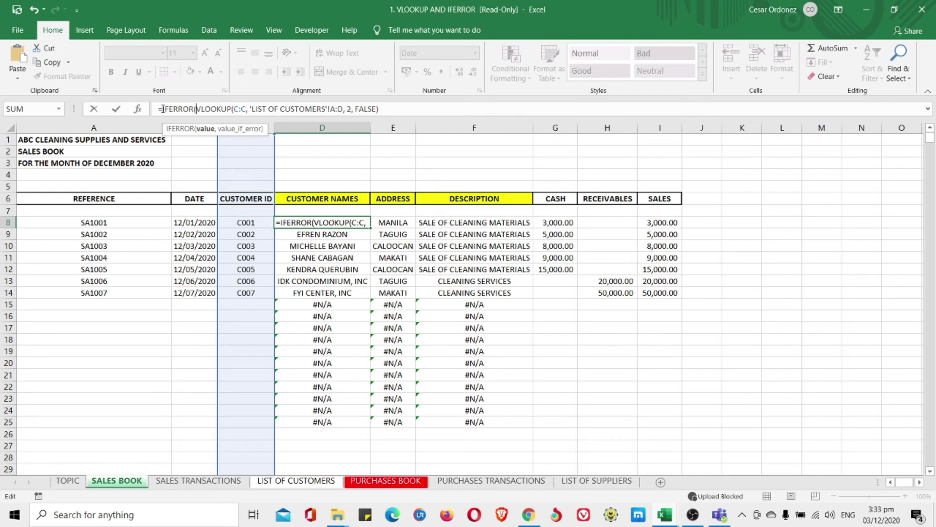
click(380, 109)
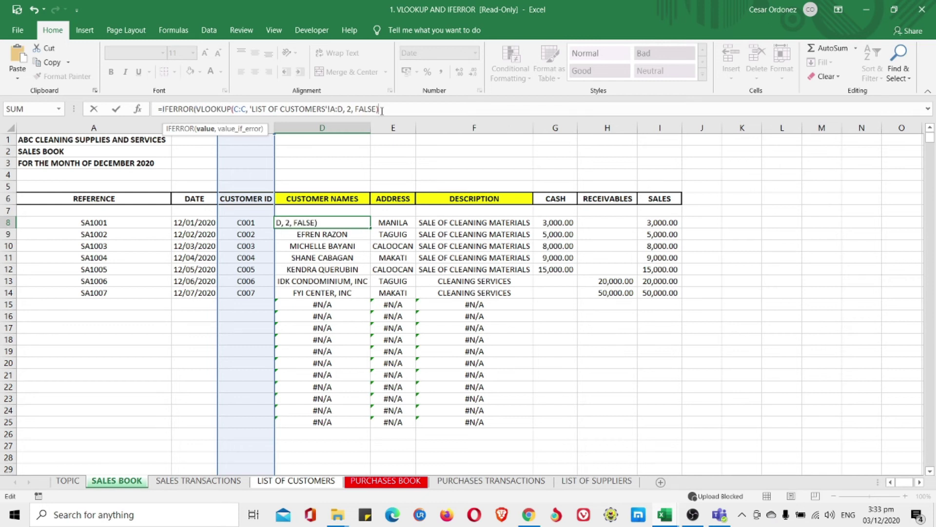
text(,"")
text())
click(394, 111)
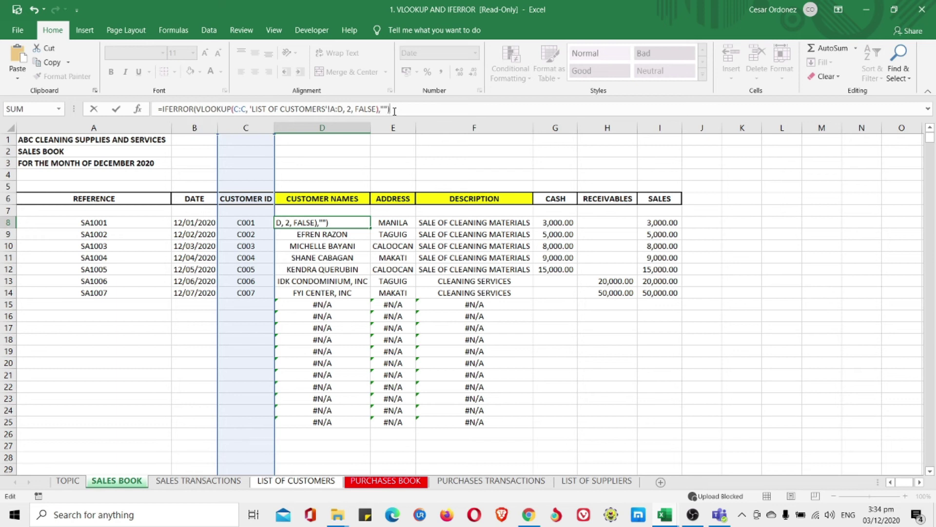
key(Return)
- Copy the corrected D8 formula down to D25 and confirm D15 is blank
click(363, 220)
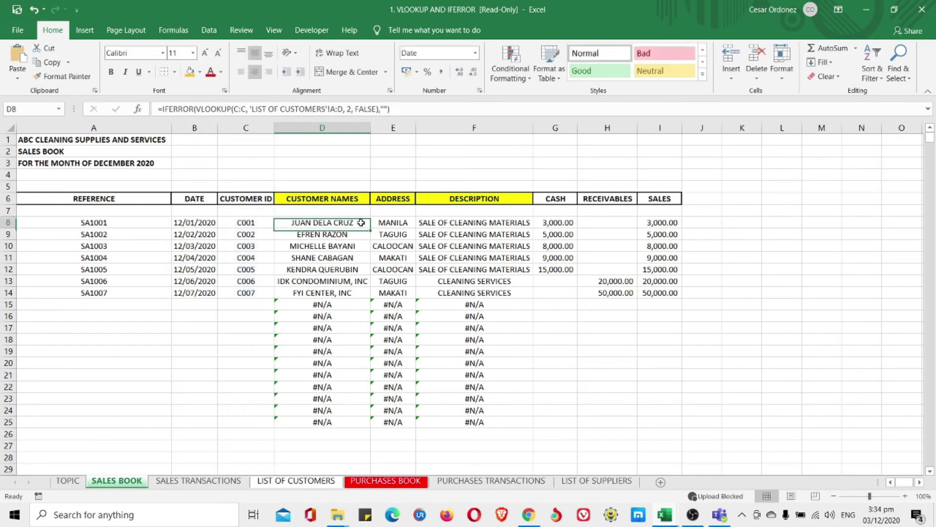
drag(370, 228, 358, 423)
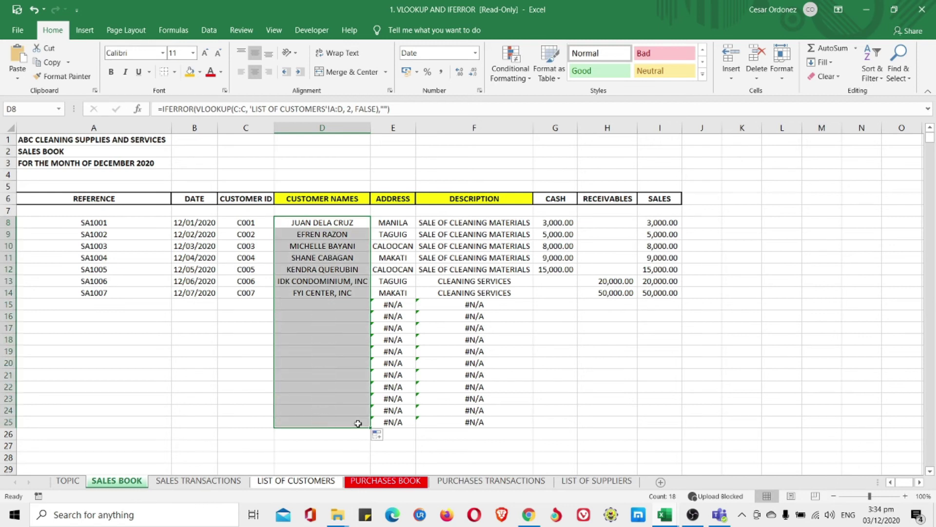
click(329, 303)
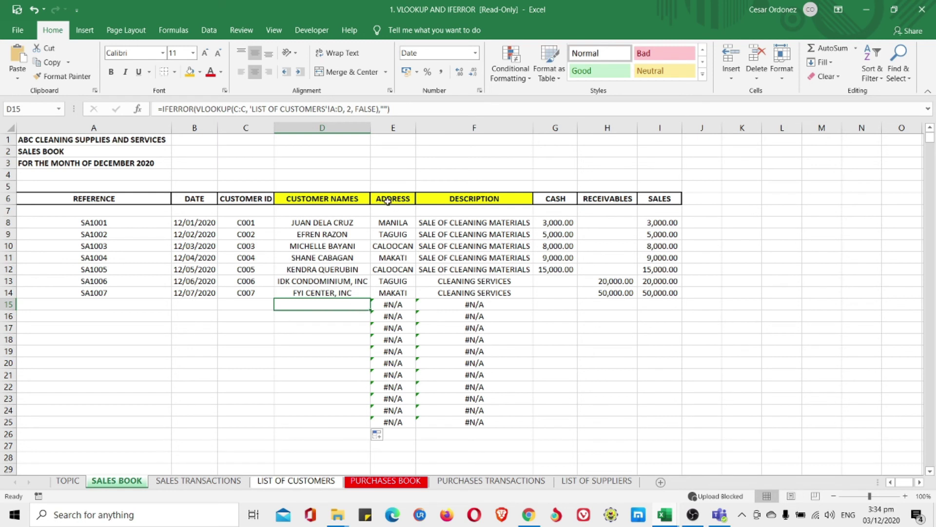
- Wrap E8's address VLOOKUP in IFERROR(...,""), fixing the misspelled function name
click(384, 222)
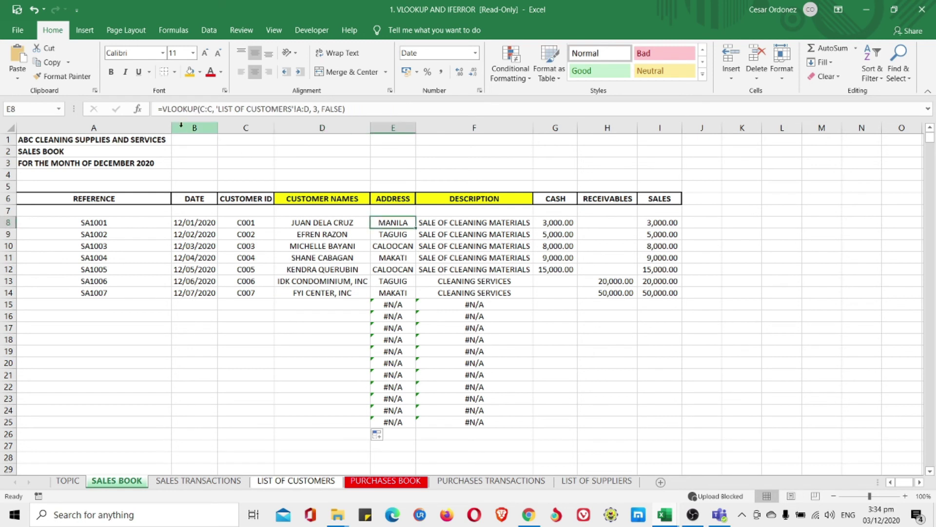
click(161, 109)
text(IFEROOR)
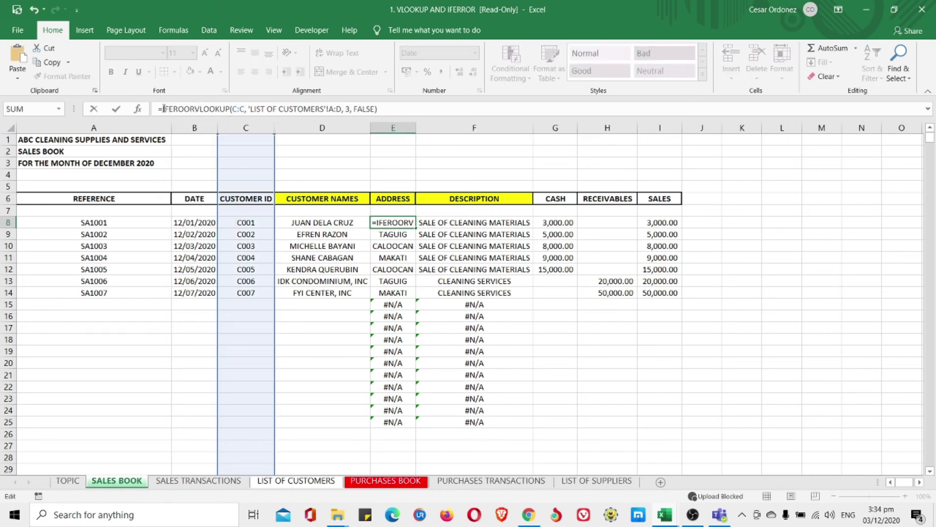
key(BackSpace)
key(BackSpace)
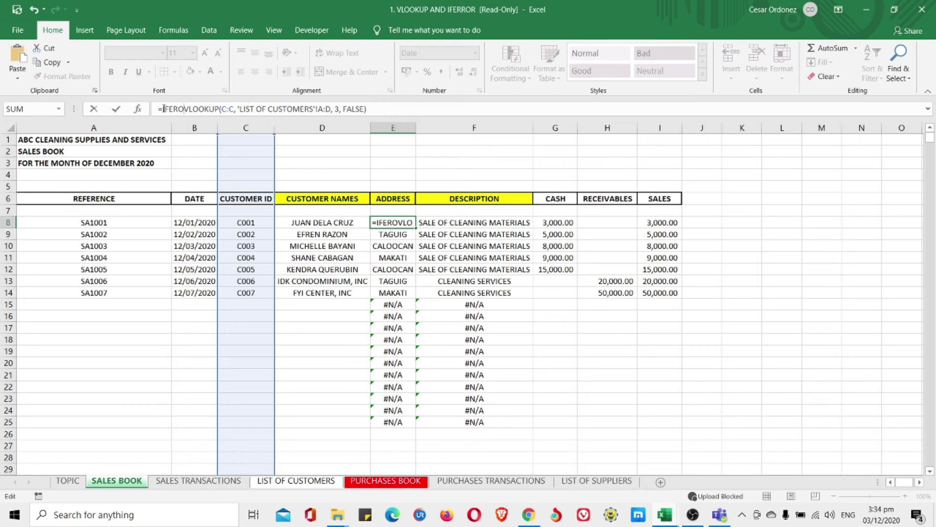
key(BackSpace)
text(ROR)
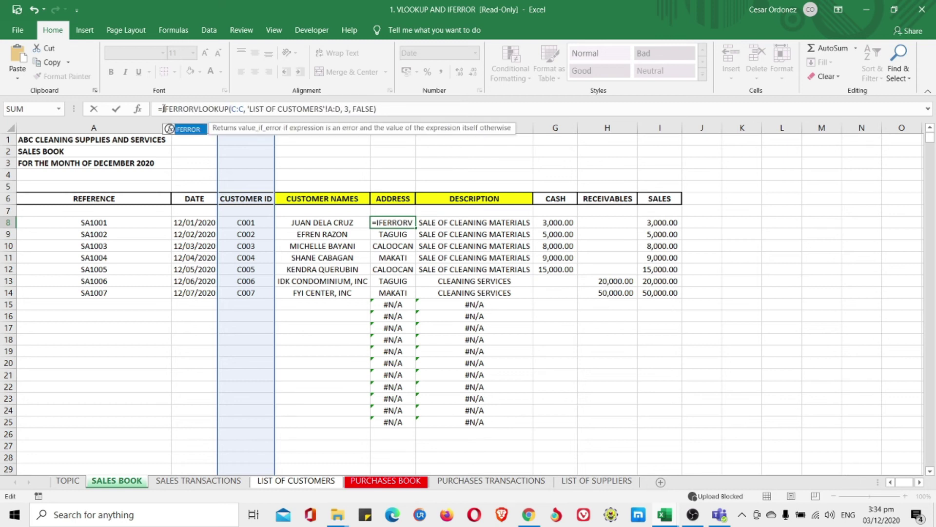
text(()
click(385, 109)
text(,""))
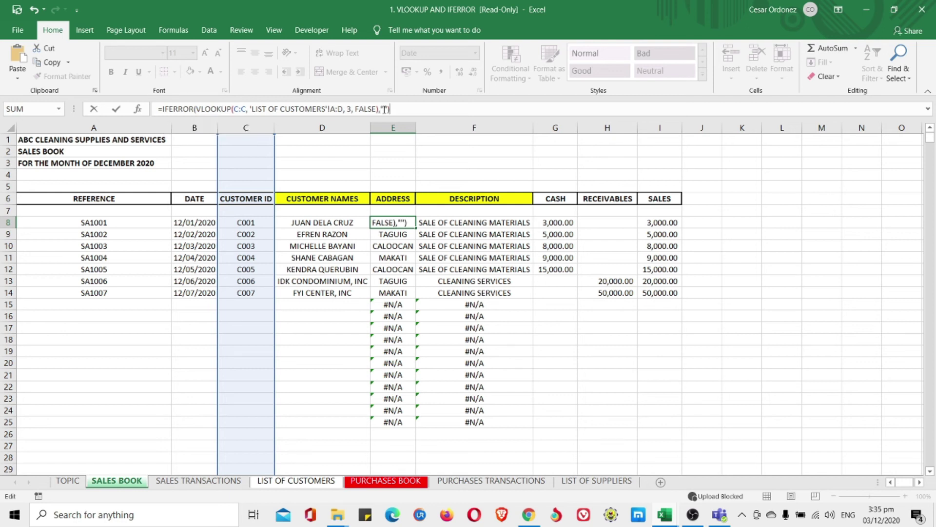
key(Return)
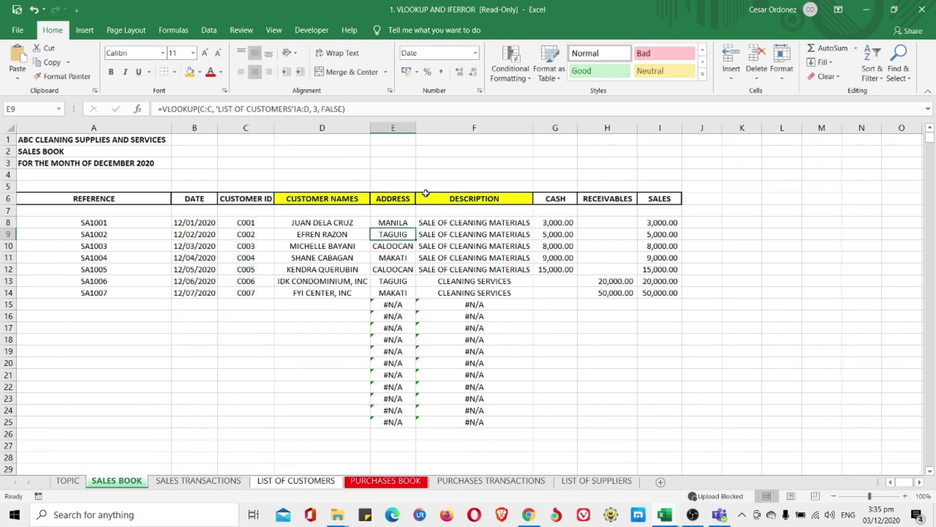
click(464, 223)
- Wrap F8's description lookup in IFERROR(...,"") and fill E8:F8 down to row 25
click(163, 109)
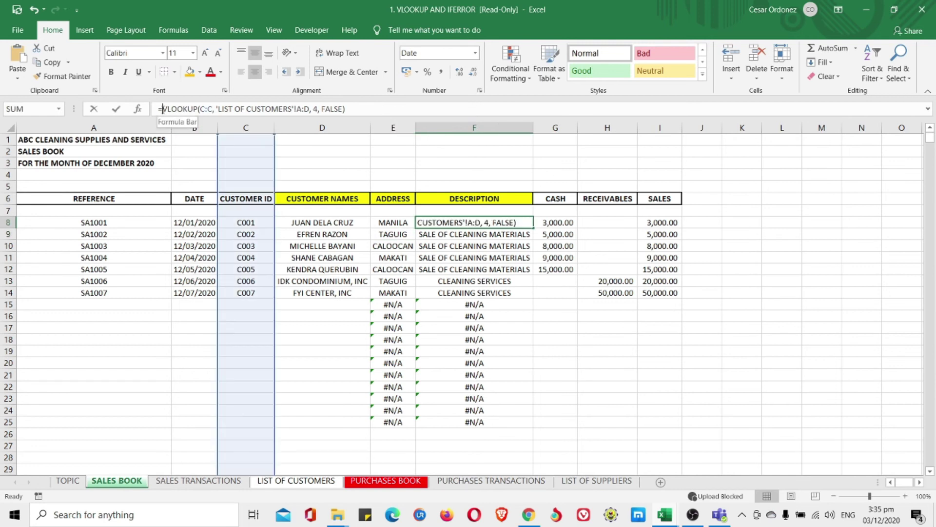
text(IF)
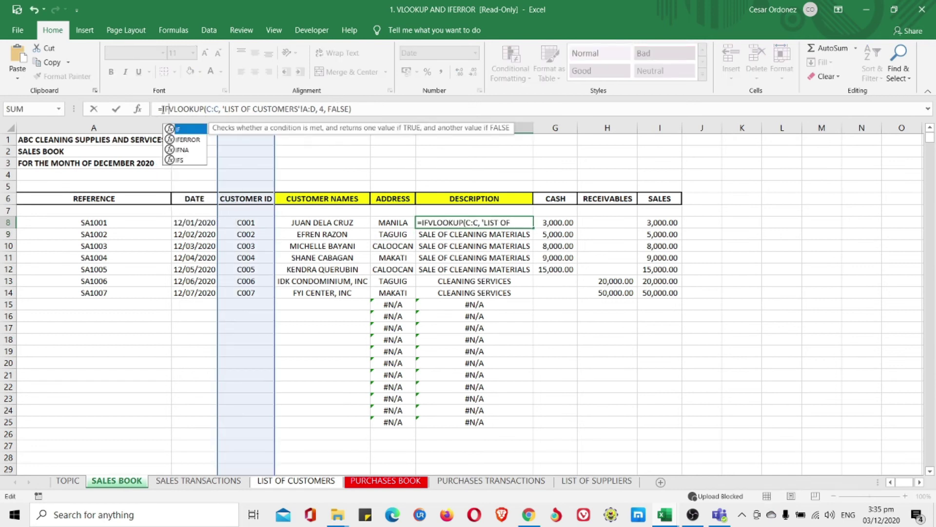
text(ERROR)
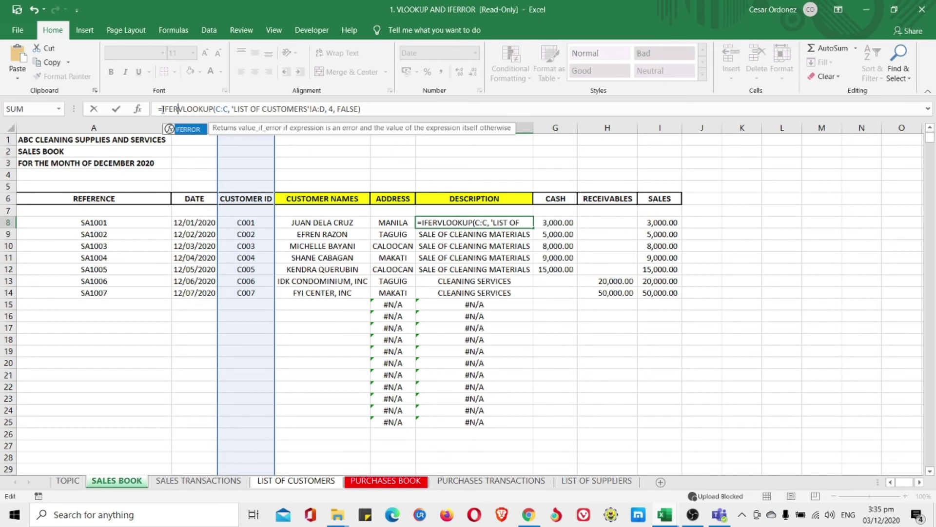
text(()
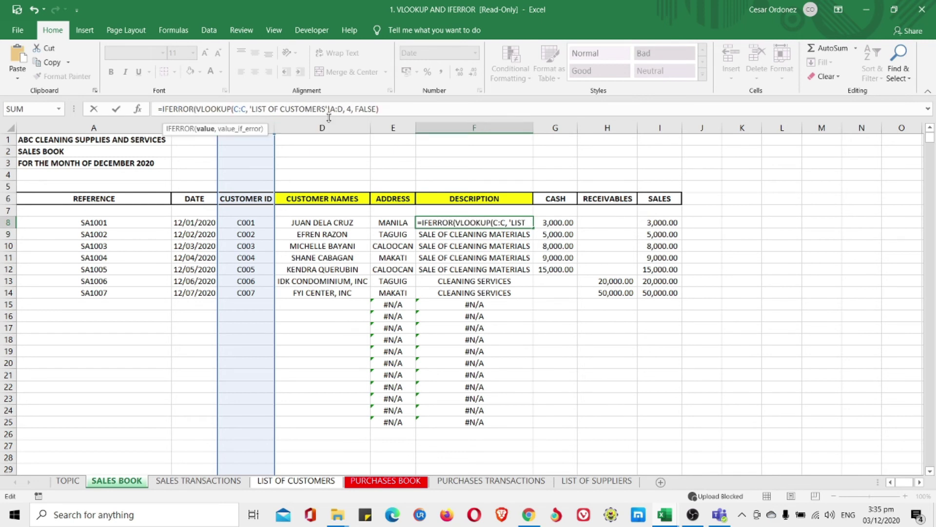
click(380, 109)
text(,"")
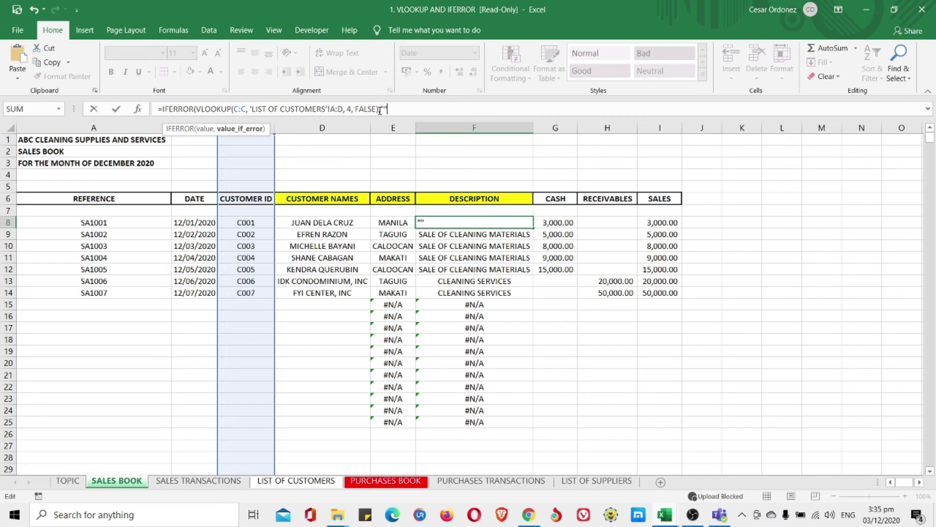
text())
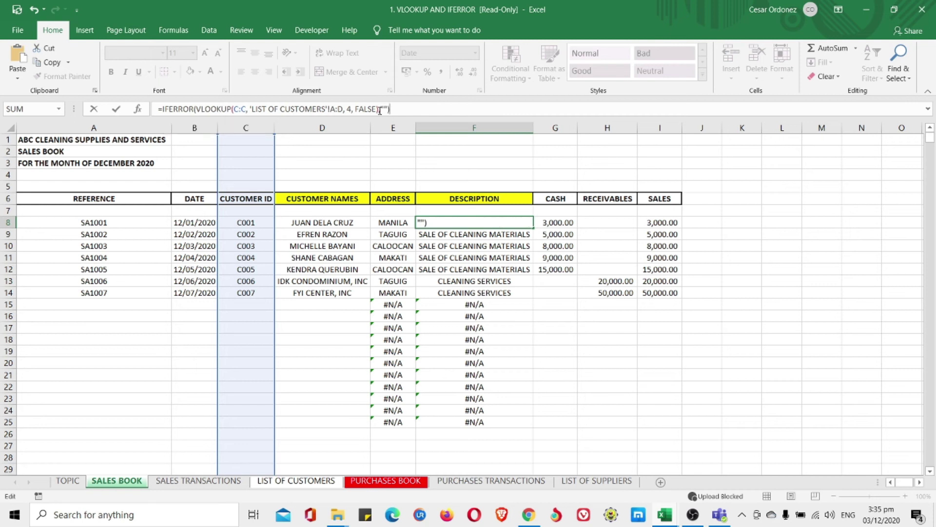
key(Return)
drag(393, 222, 422, 224)
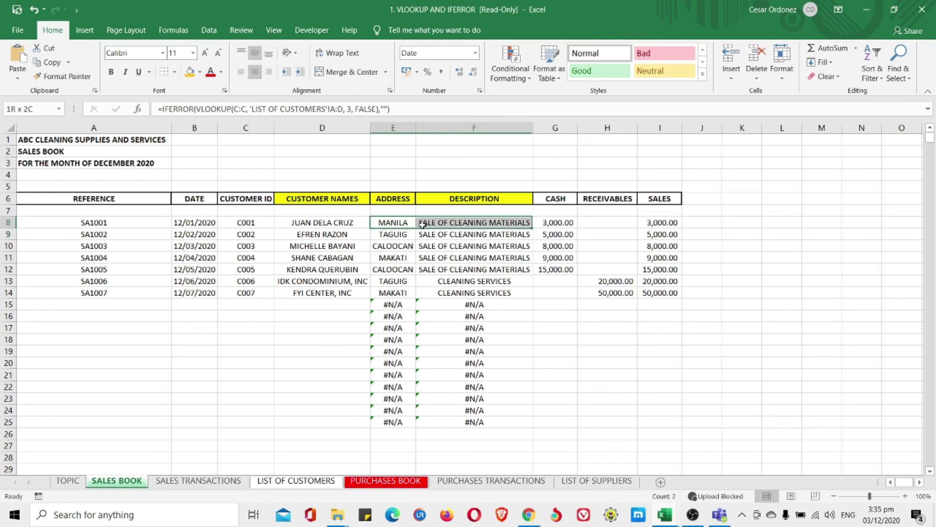
drag(532, 228, 509, 423)
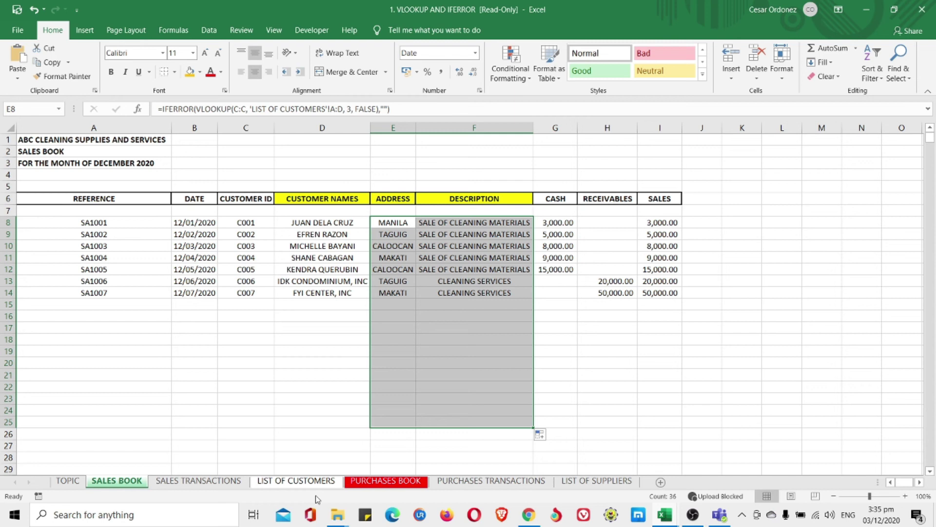
- Copy references, dates and supplier IDs from PURCHASES TRANSACTIONS into PURCHASES BOOK at A8, widening column B
click(361, 483)
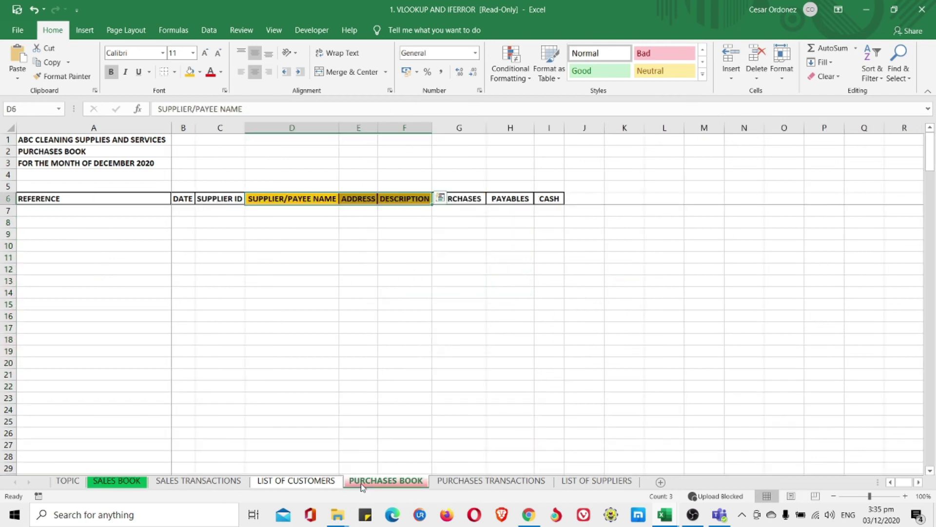
click(463, 483)
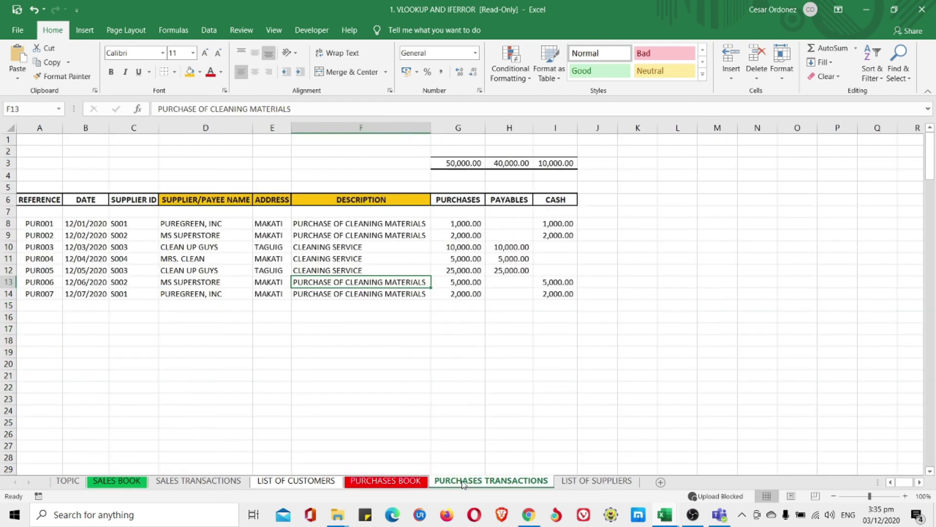
drag(39, 225, 122, 291)
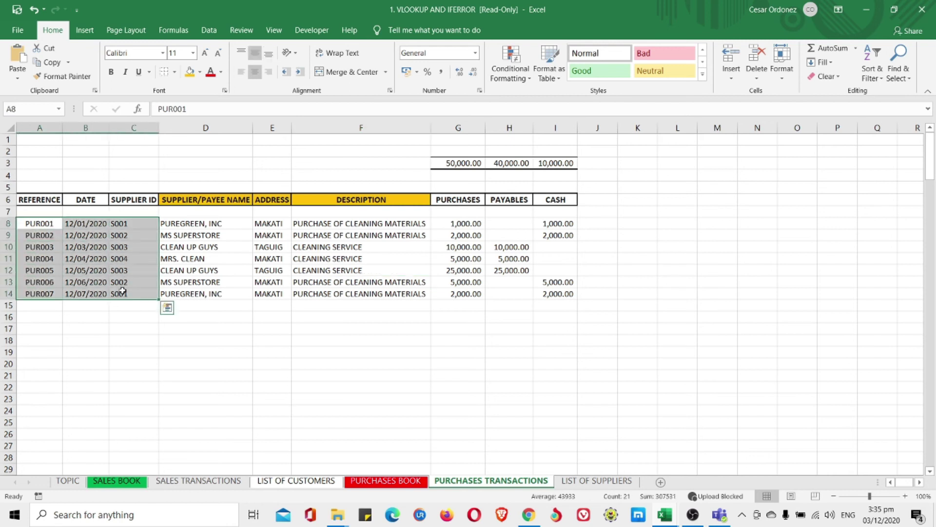
key(ctrl+c)
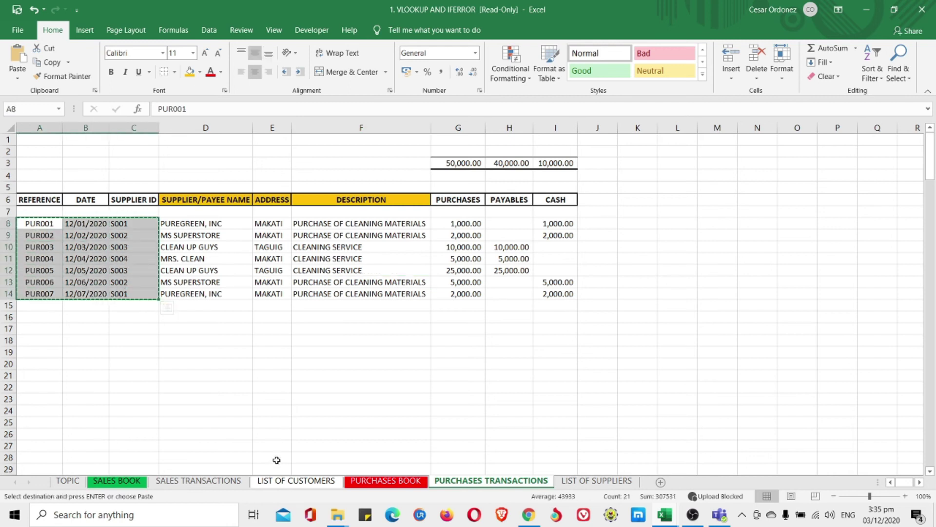
click(385, 480)
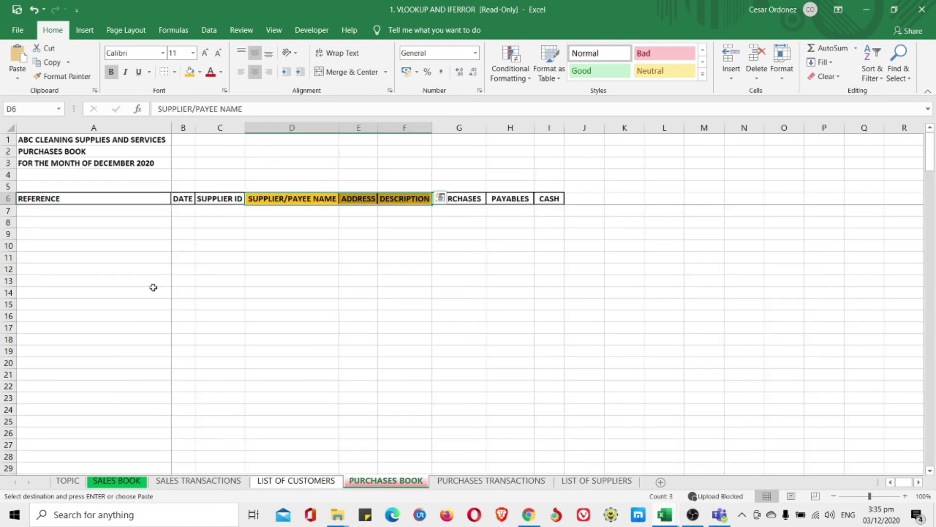
click(66, 228)
key(ctrl+v)
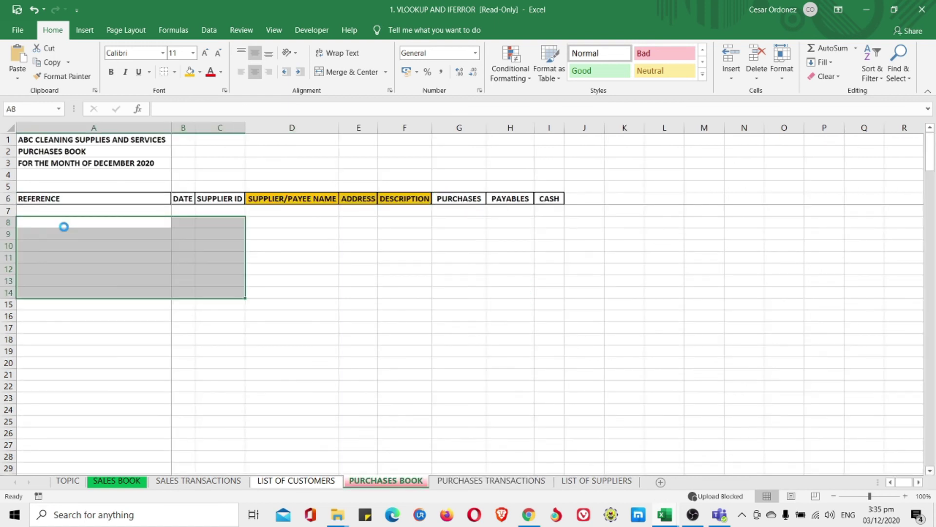
drag(195, 123, 217, 122)
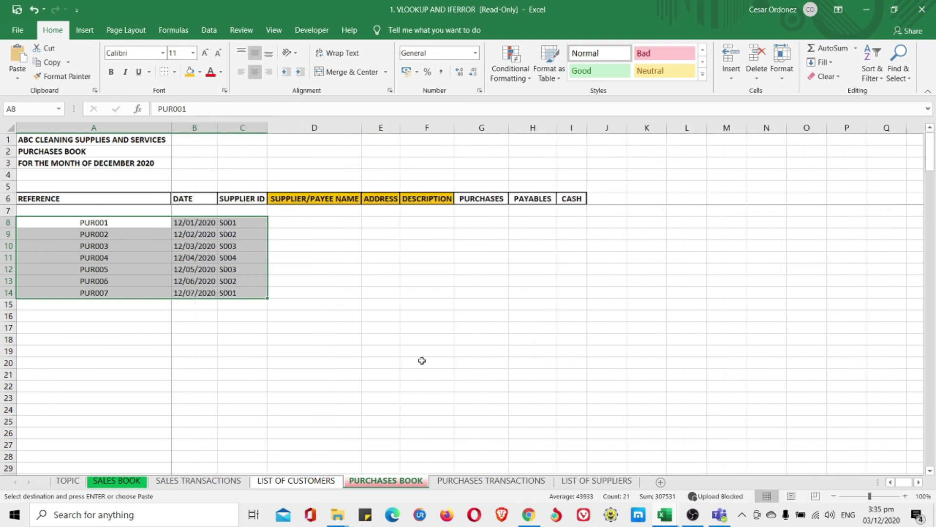
- Copy the purchases, payables and cash amounts into G8 and autofit all columns
click(484, 481)
drag(477, 224, 539, 294)
key(ctrl+c)
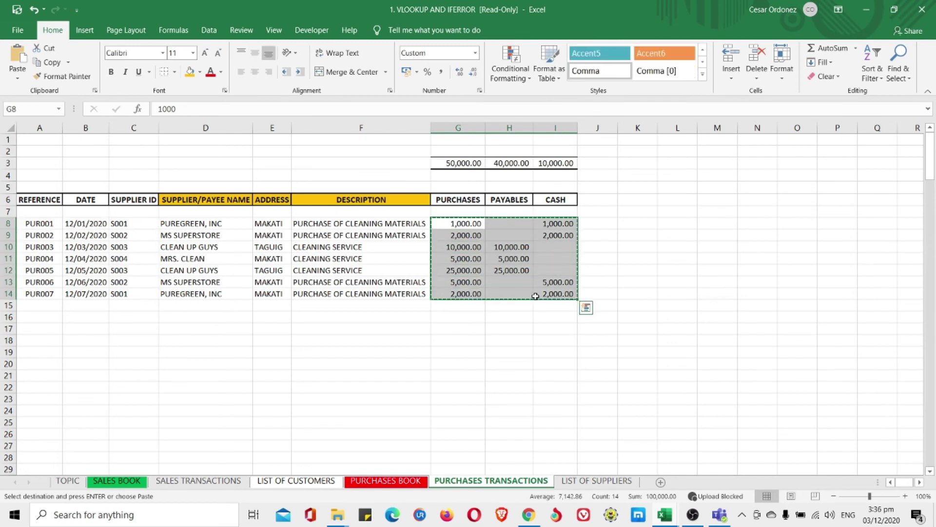
click(398, 480)
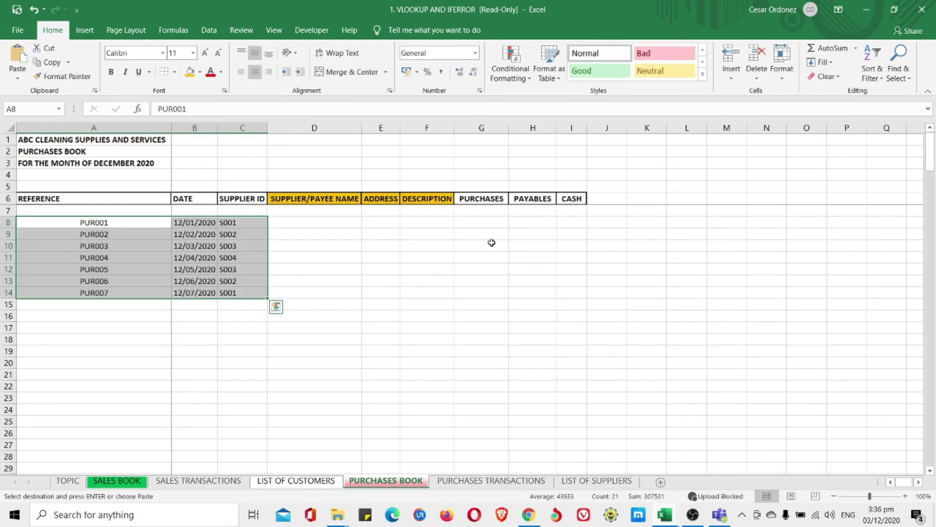
click(479, 221)
key(ctrl+v)
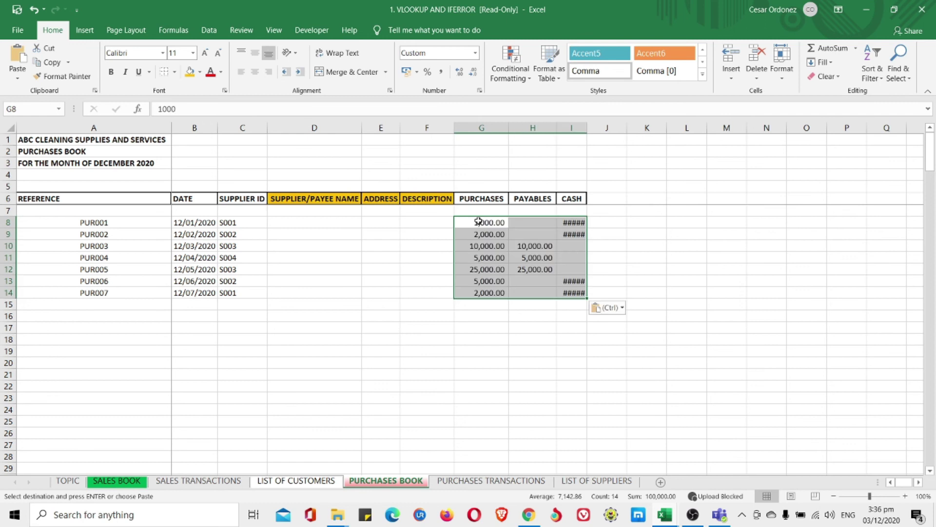
click(10, 128)
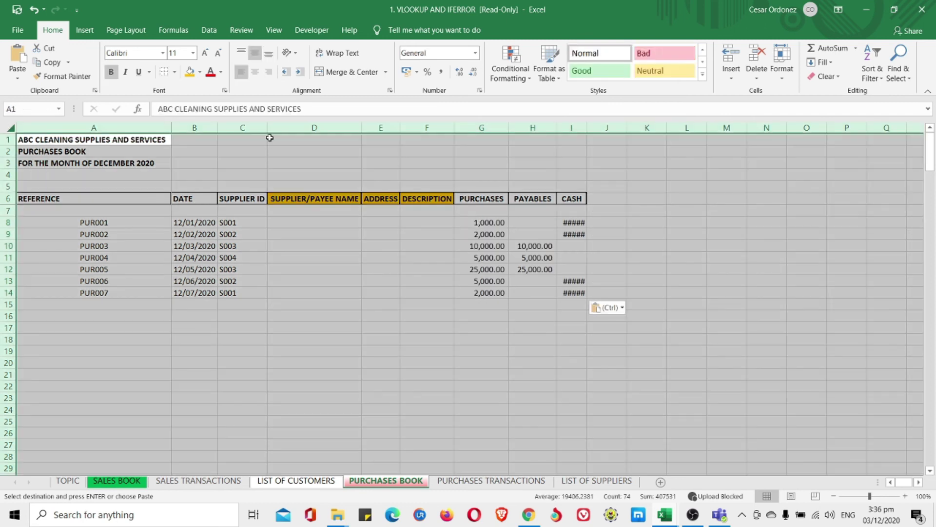
double_click(266, 129)
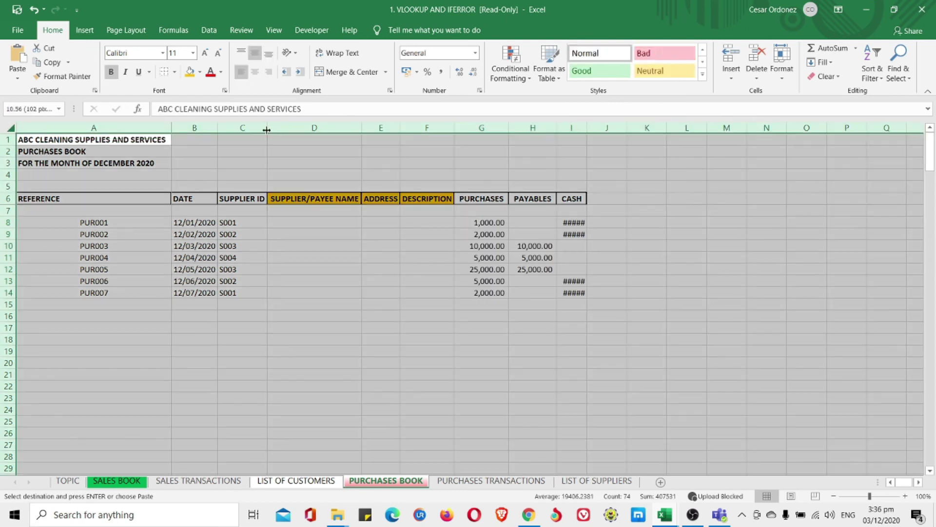
click(341, 230)
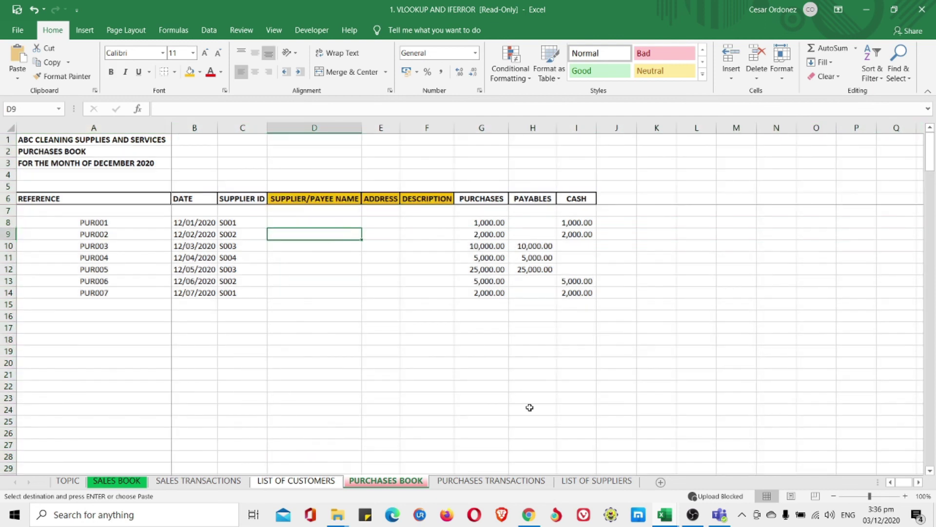
- Review supplier IDs S001–S004 on LIST OF SUPPLIERS, then go to PURCHASES BOOK cell D8
click(575, 482)
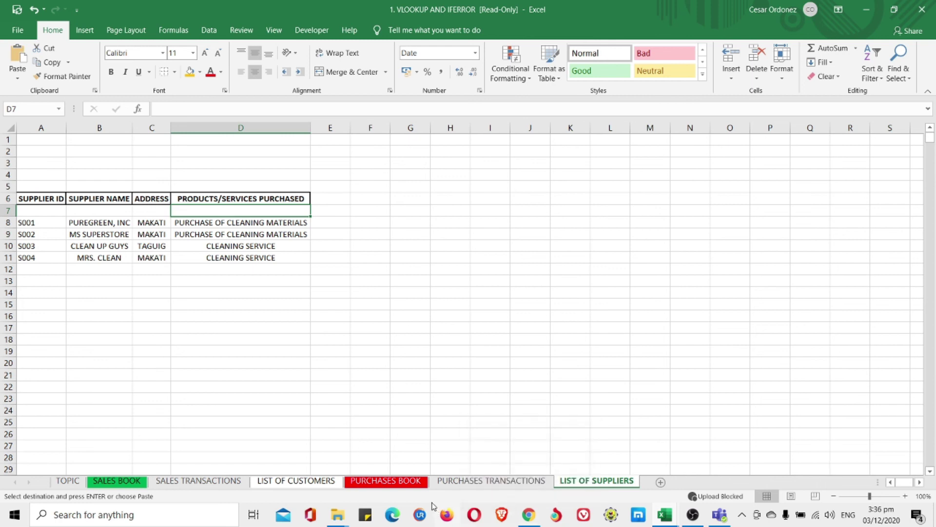
click(410, 487)
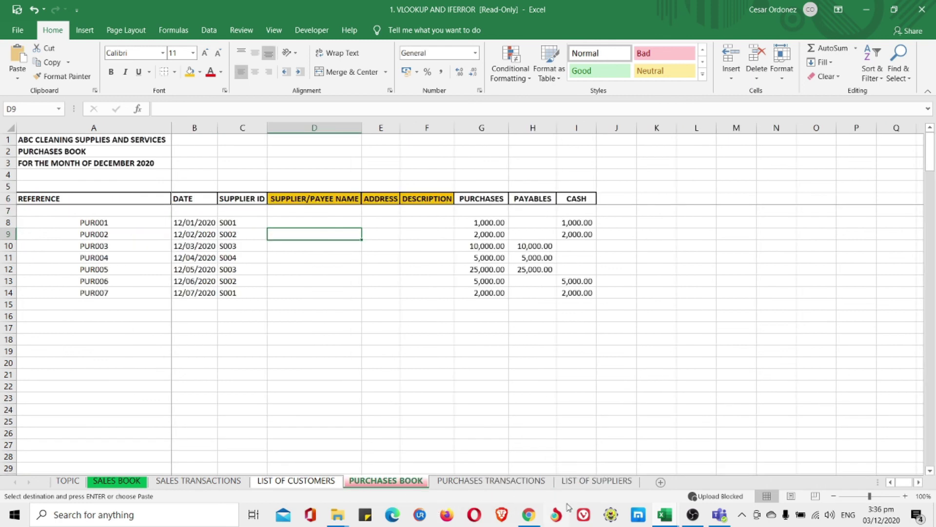
click(611, 484)
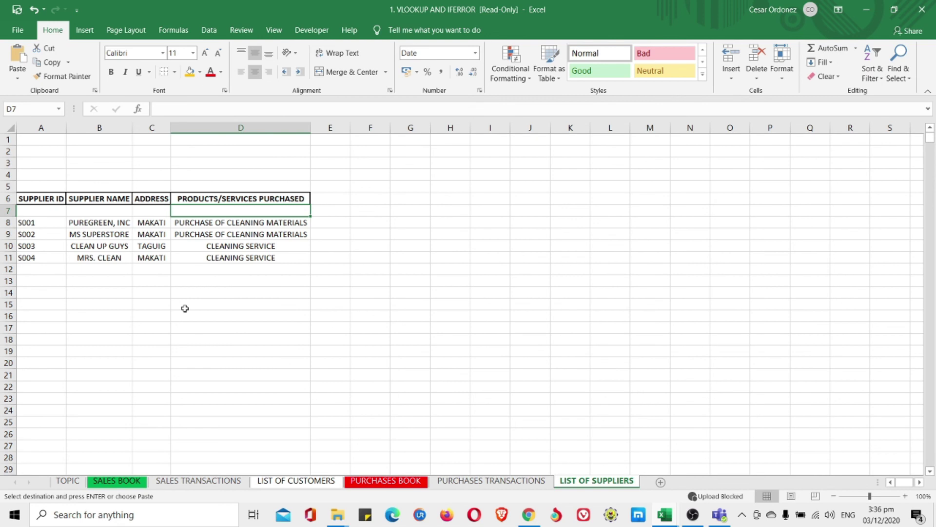
drag(42, 221, 42, 263)
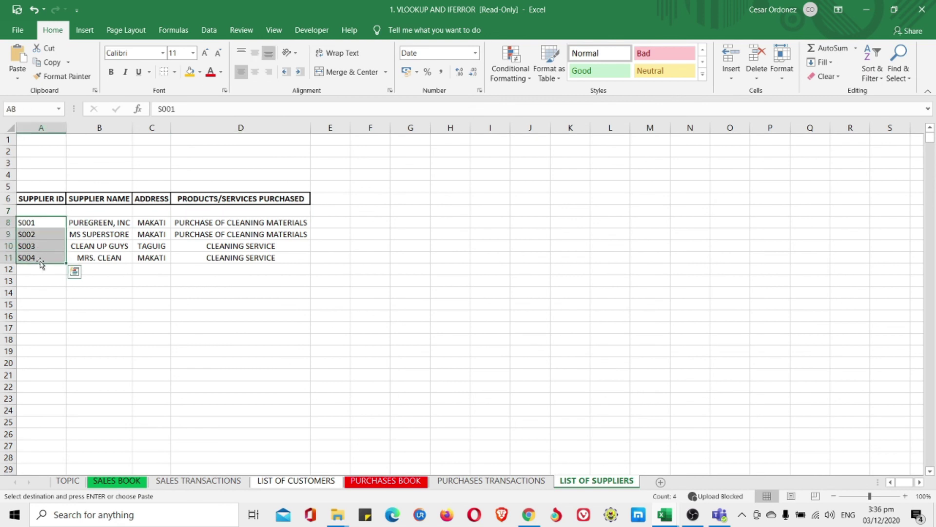
click(382, 487)
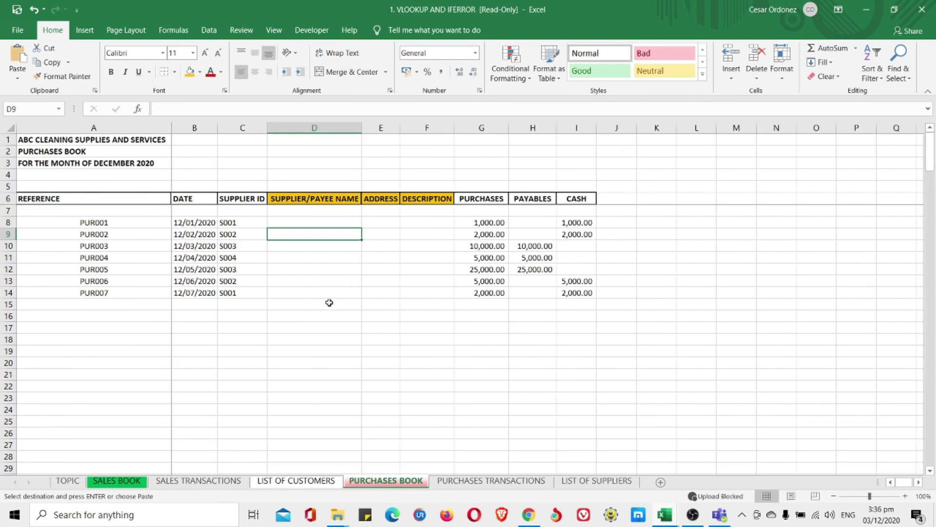
key(Up)
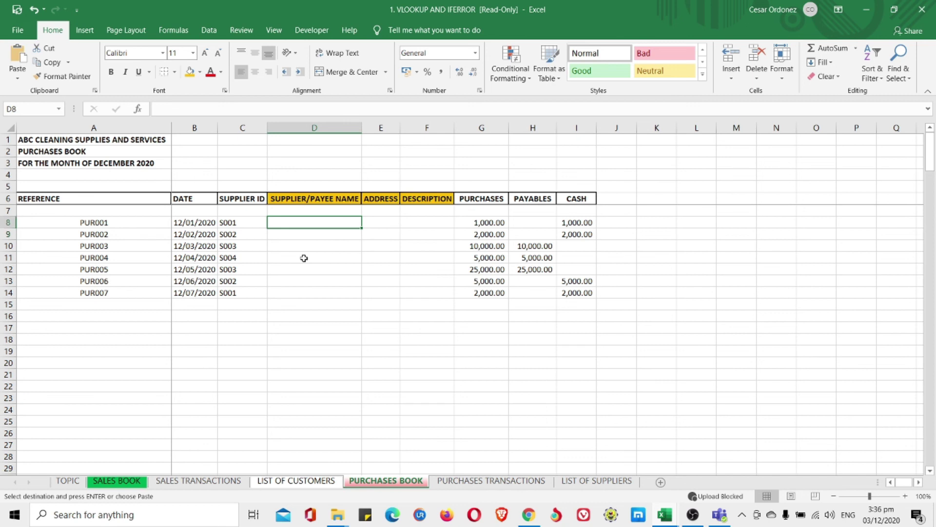
- Enter =IFERROR(VLOOKUP(C:C,'LIST OF SUPPLIERS'!A:D,2,FALSE),"") in D8 for the supplier name
text(=)
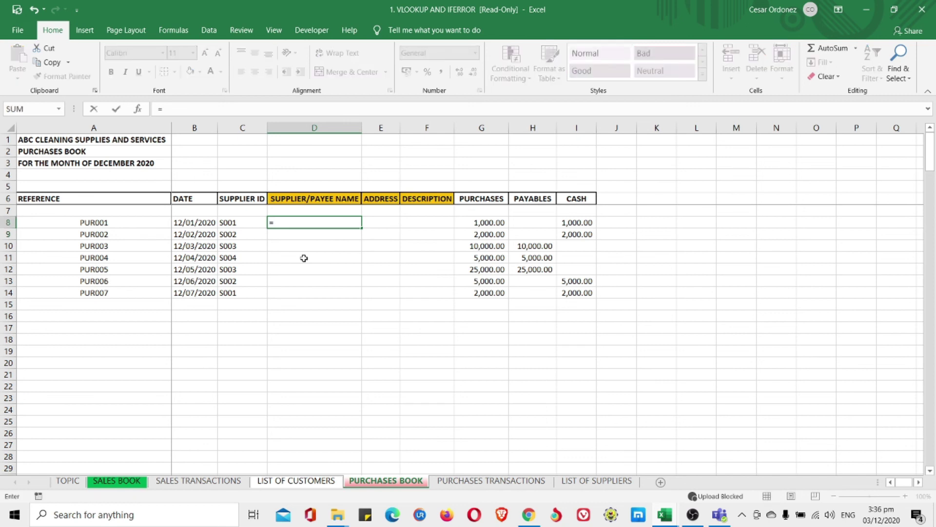
text(IFERROR)
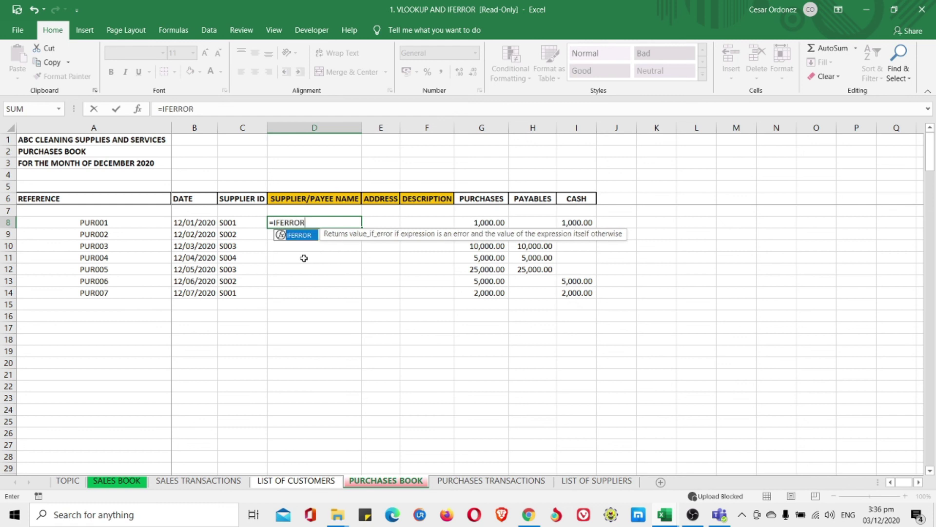
text(()
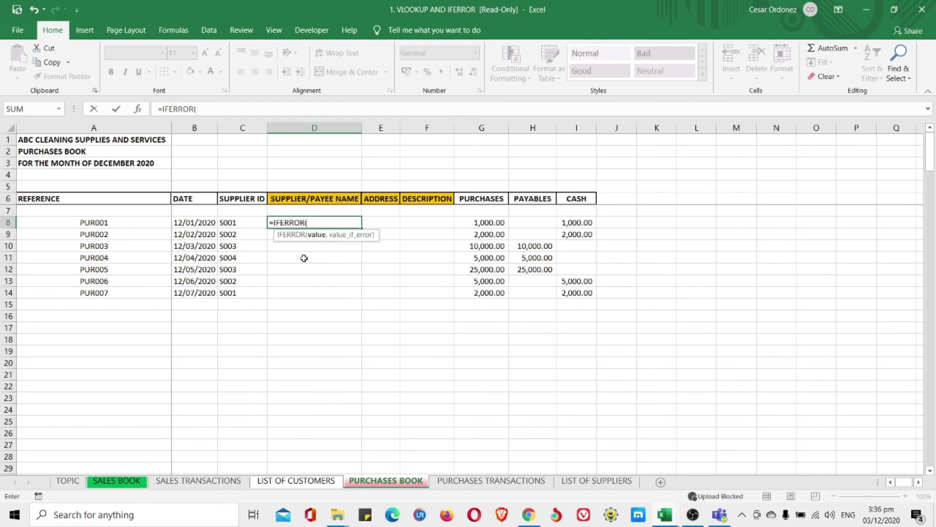
text(VLOOKUP()
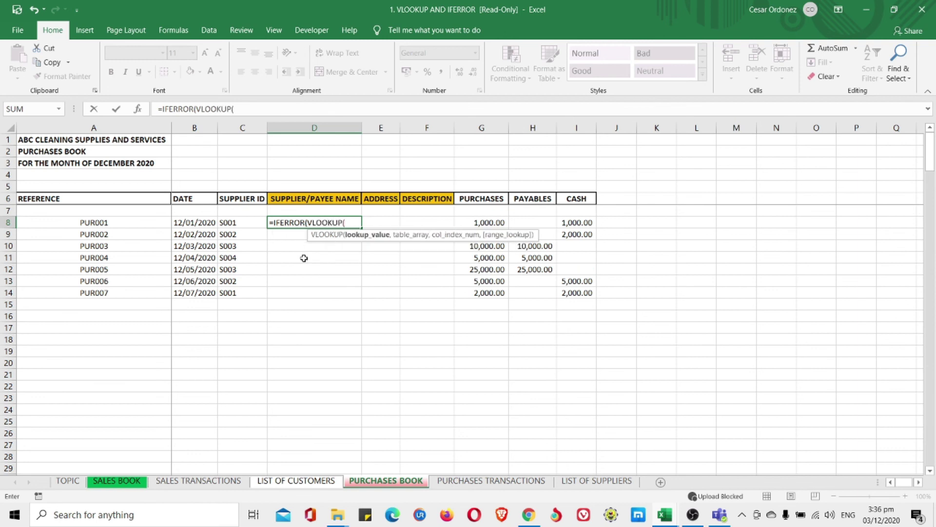
click(238, 129)
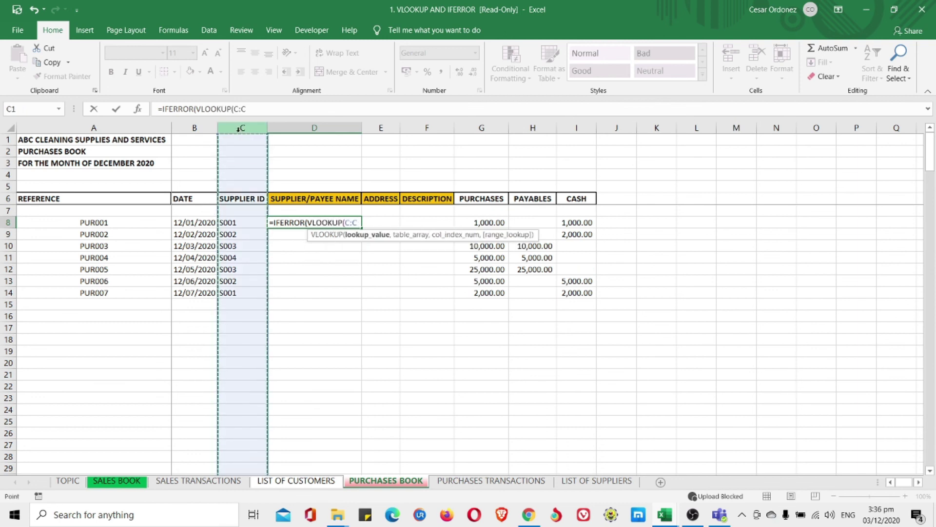
text(,)
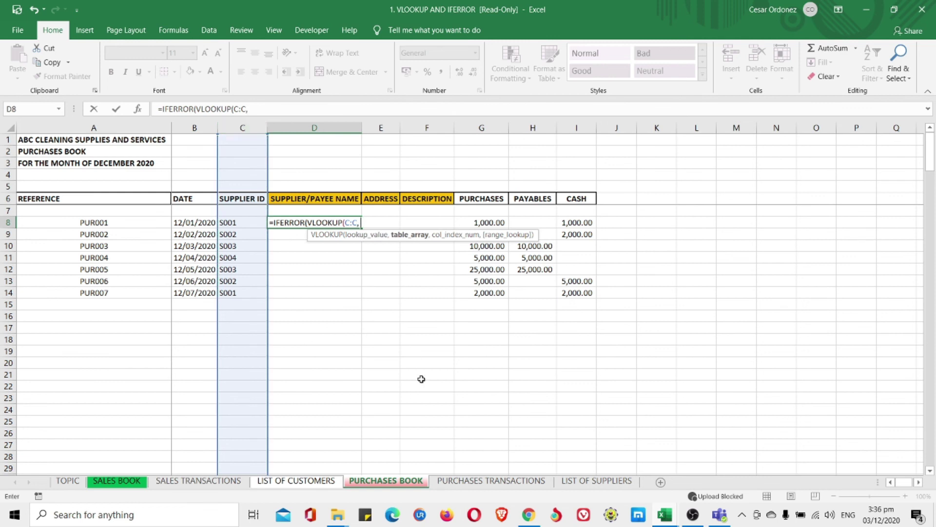
click(570, 482)
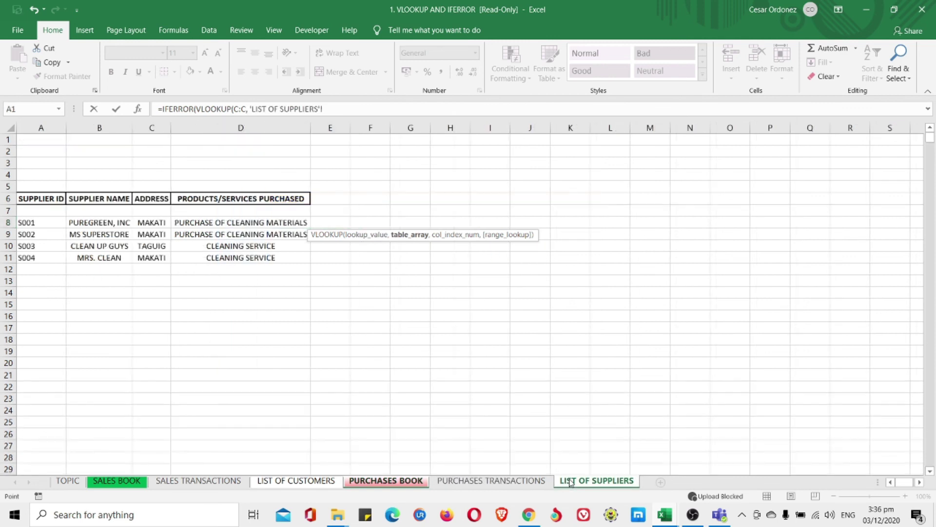
drag(44, 129, 293, 128)
text(,)
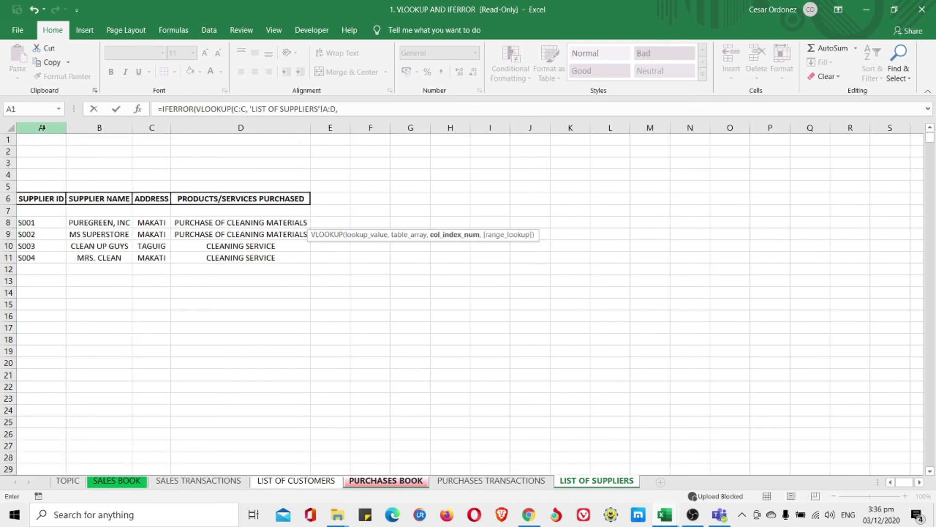
text( 2,)
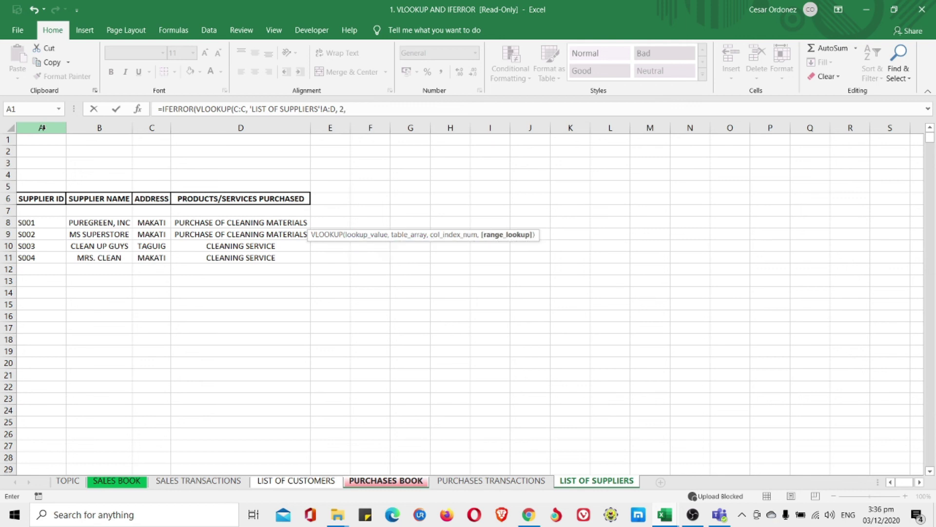
text( FALSE)
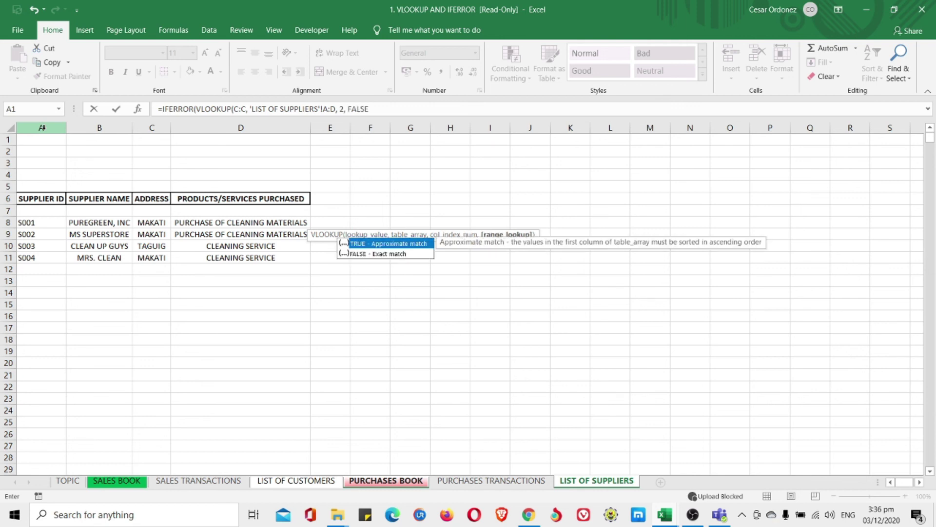
text())
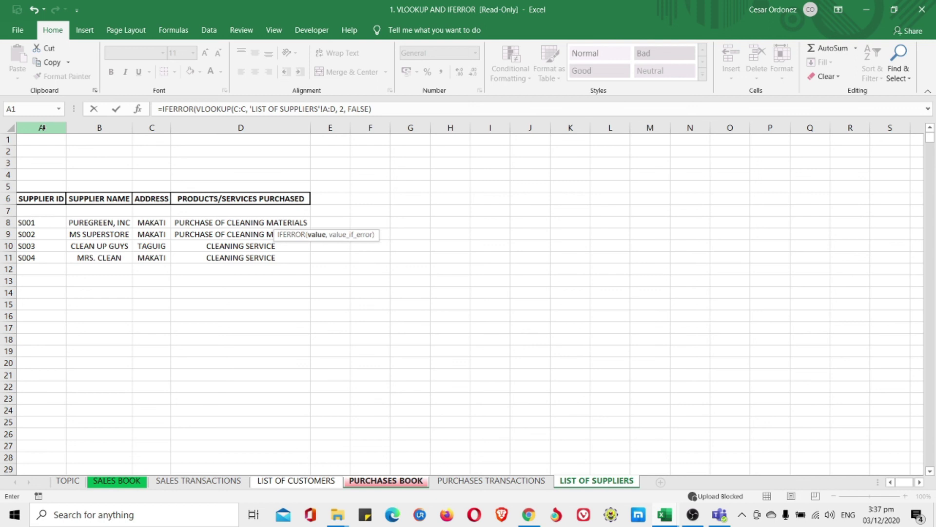
text(,""))
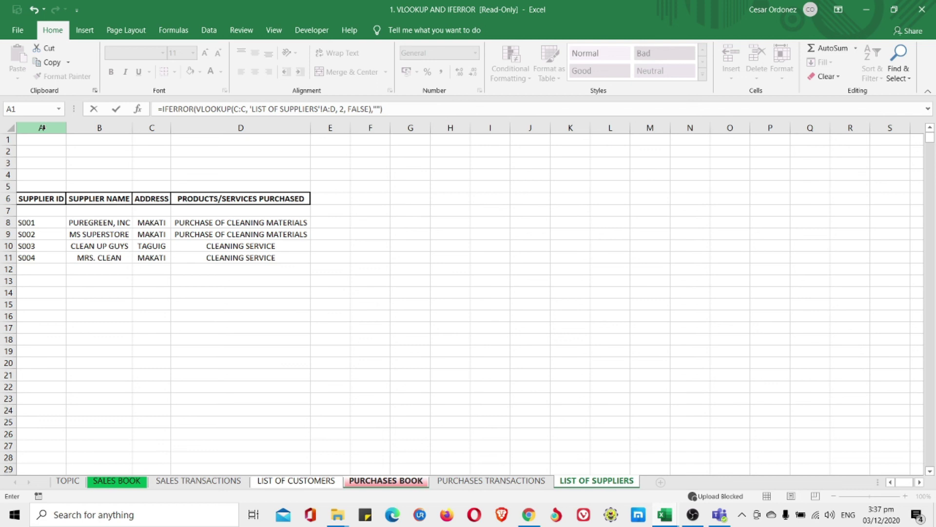
key(Return)
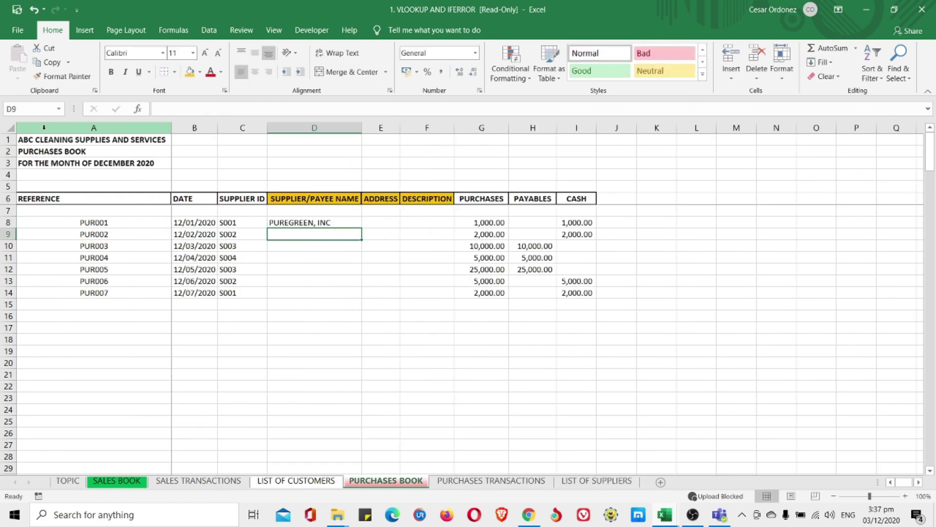
- Copy D8's lookup into E8 with column index 3 to return the address MAKATI
click(280, 221)
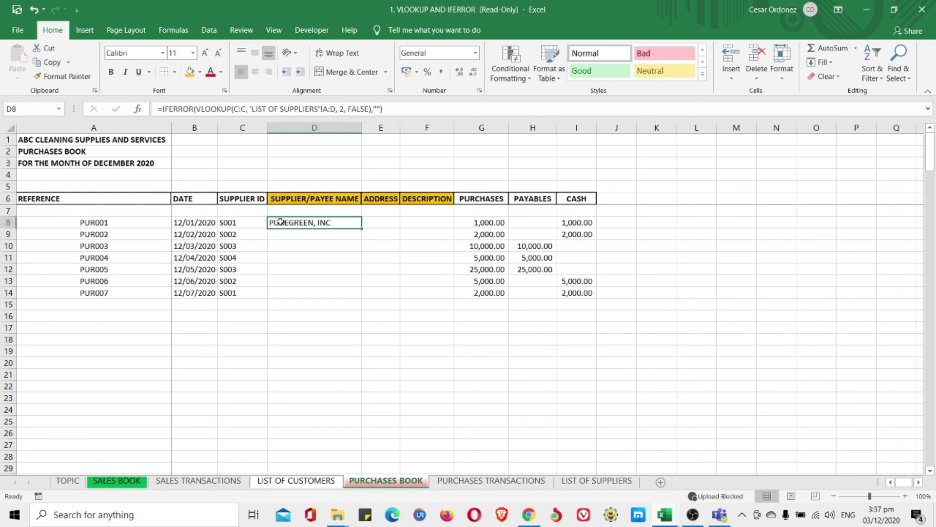
drag(387, 108, 150, 104)
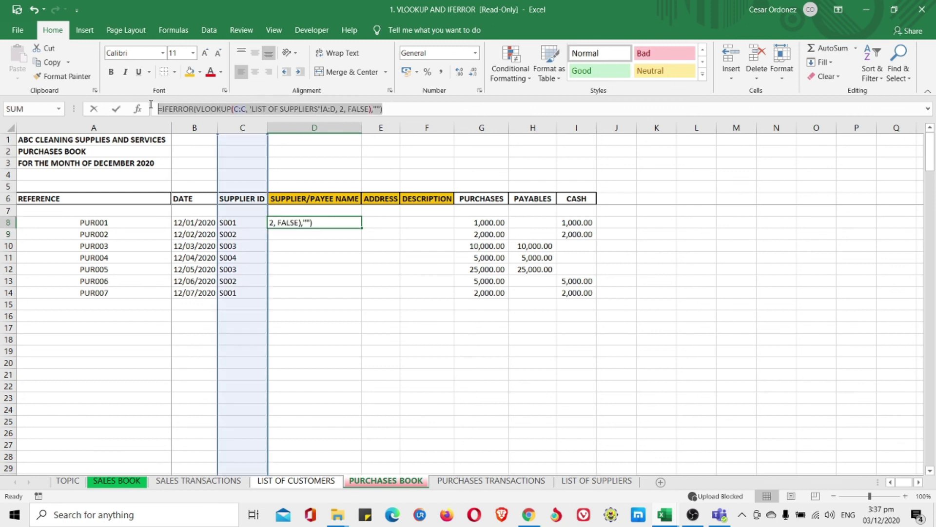
key(ctrl+c)
key(Escape)
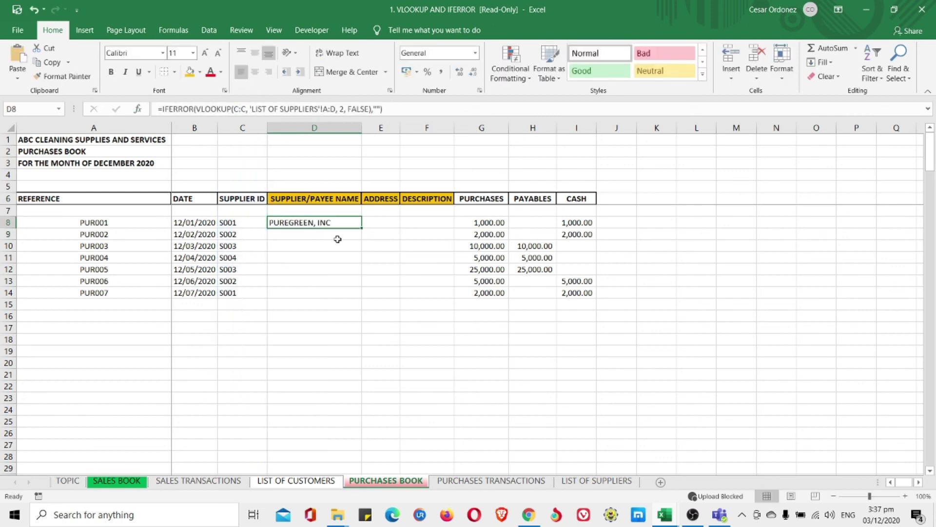
click(381, 223)
double_click(384, 223)
key(ctrl+v)
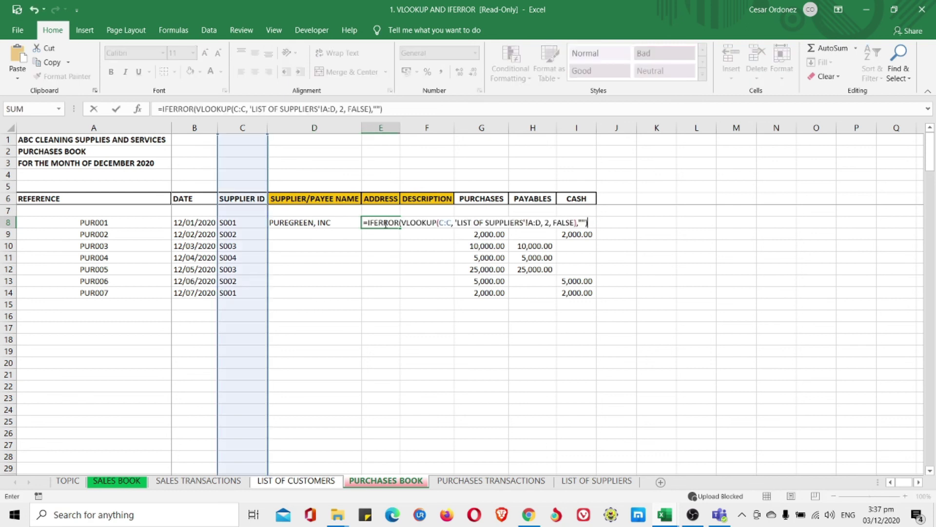
click(343, 108)
key(BackSpace)
text(3)
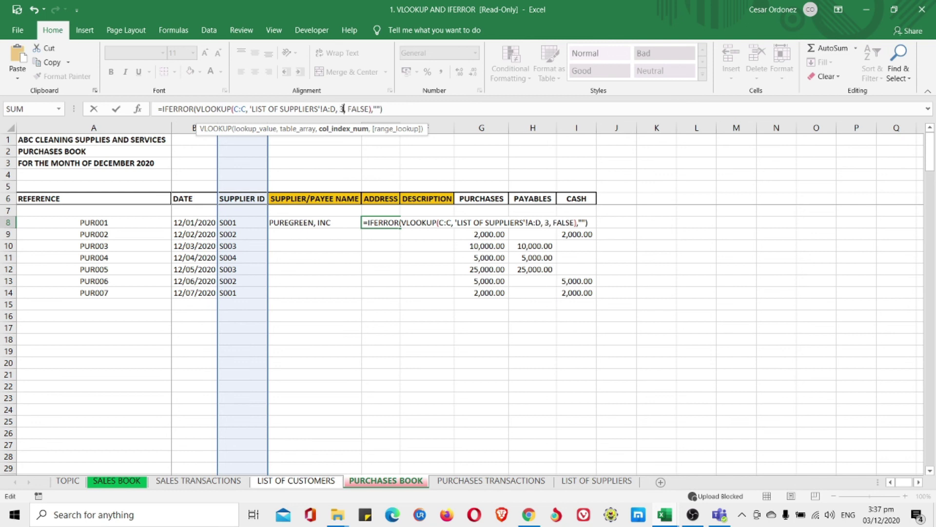
key(Return)
- Paste the lookup into F8 with column index 4 for the description
click(410, 222)
text(=)
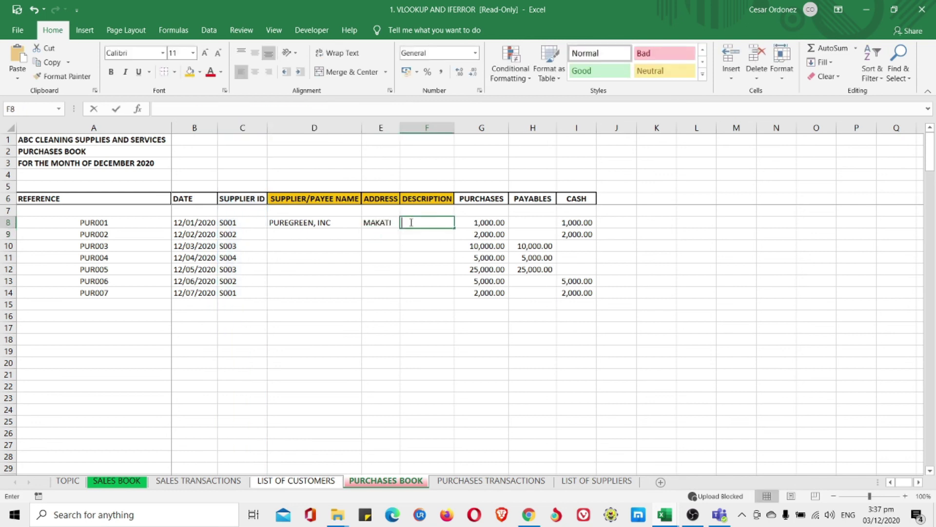
key(ctrl+v)
click(344, 109)
key(BackSpace)
text(4)
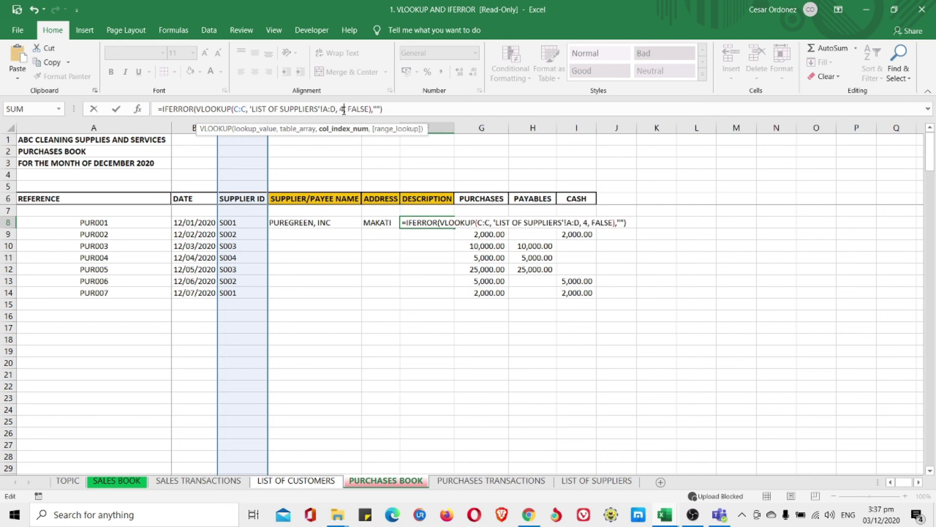
key(Return)
- Fill the D8:F8 supplier lookups down to row 20 and autofit all column widths
drag(310, 224, 427, 371)
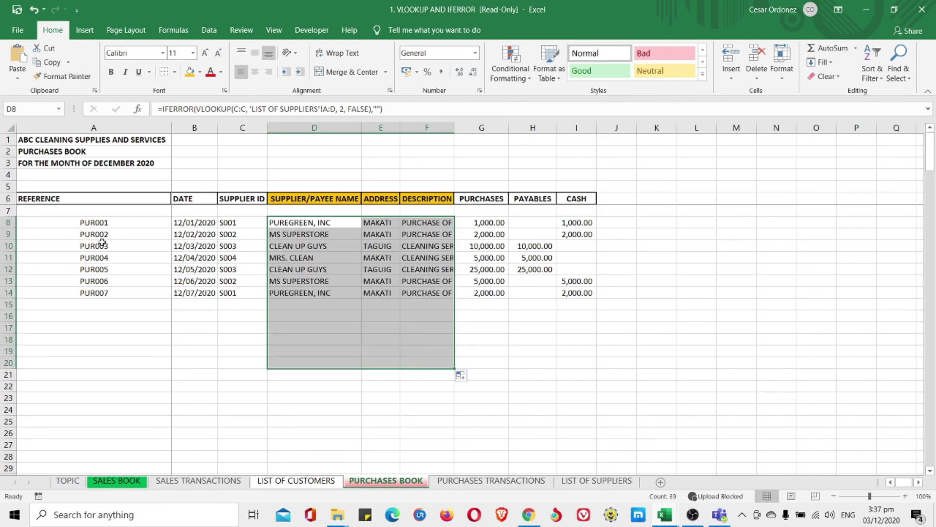
click(11, 127)
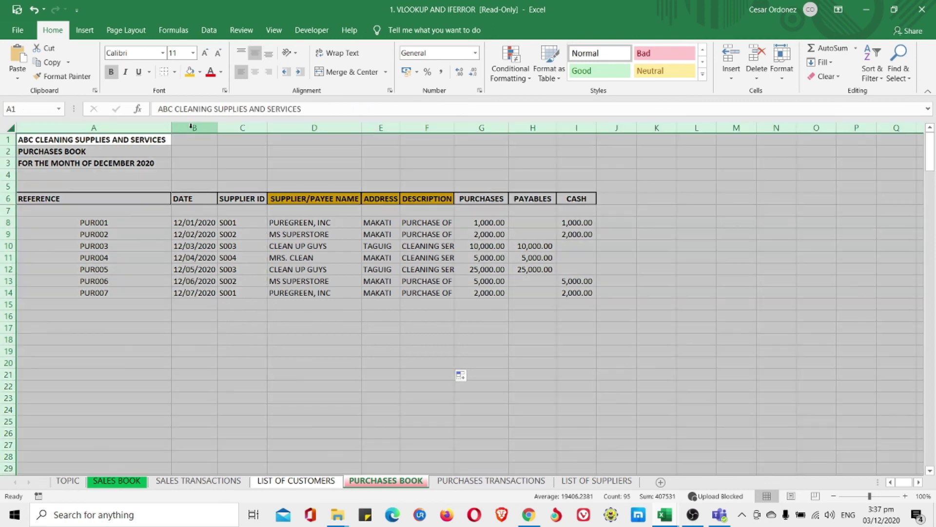
double_click(268, 128)
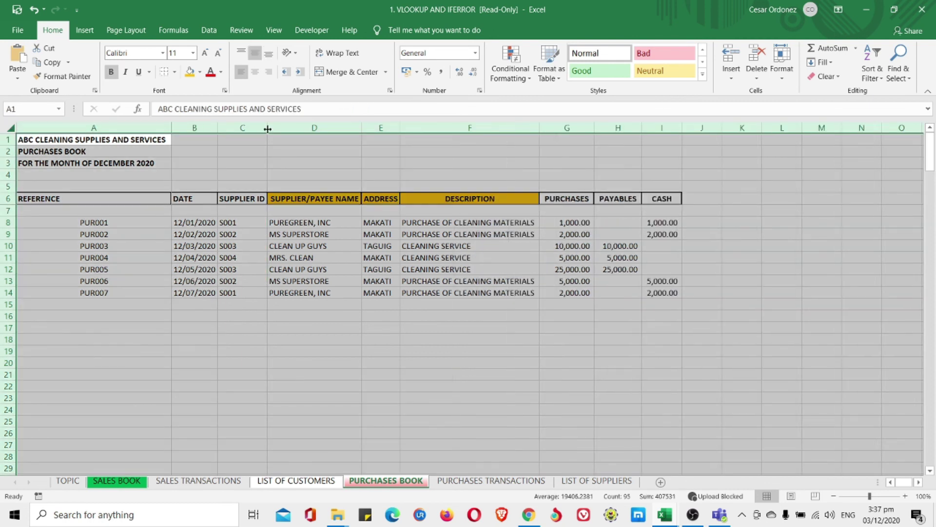
click(362, 407)
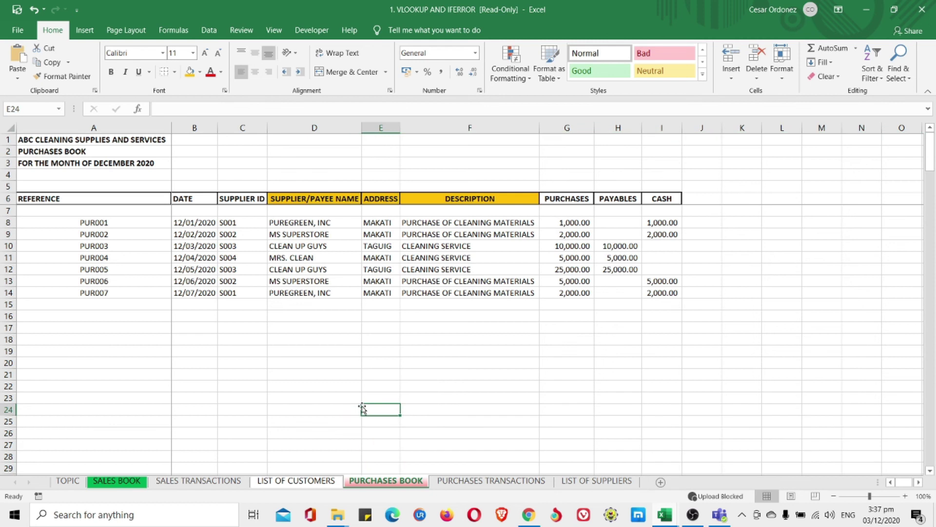
click(238, 307)
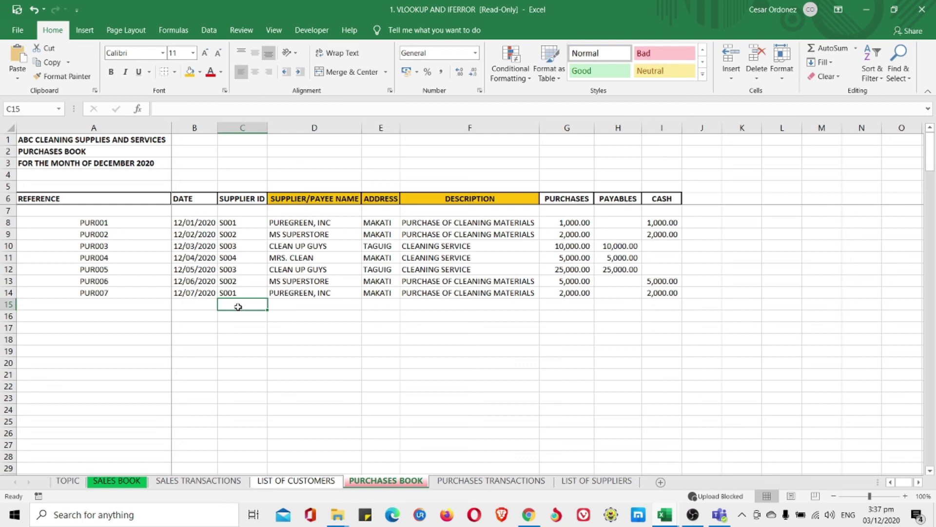
text(S002)
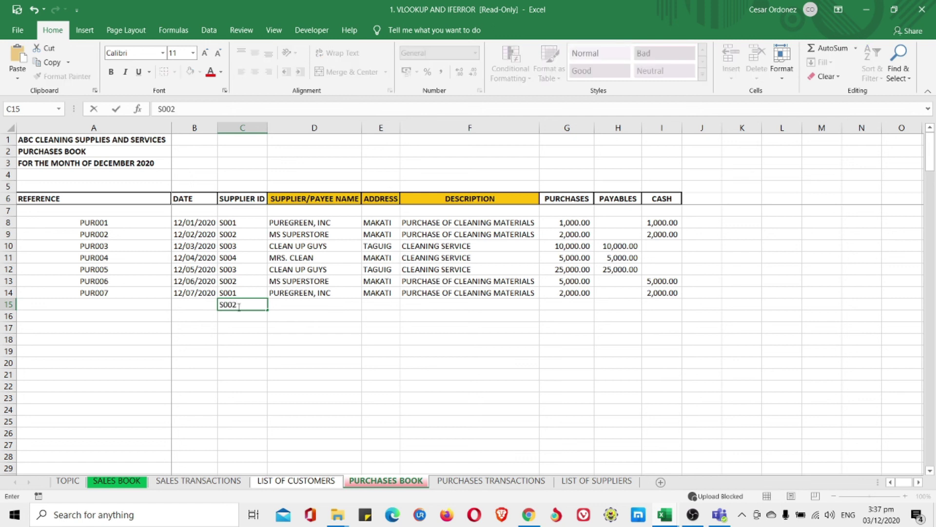
key(Return)
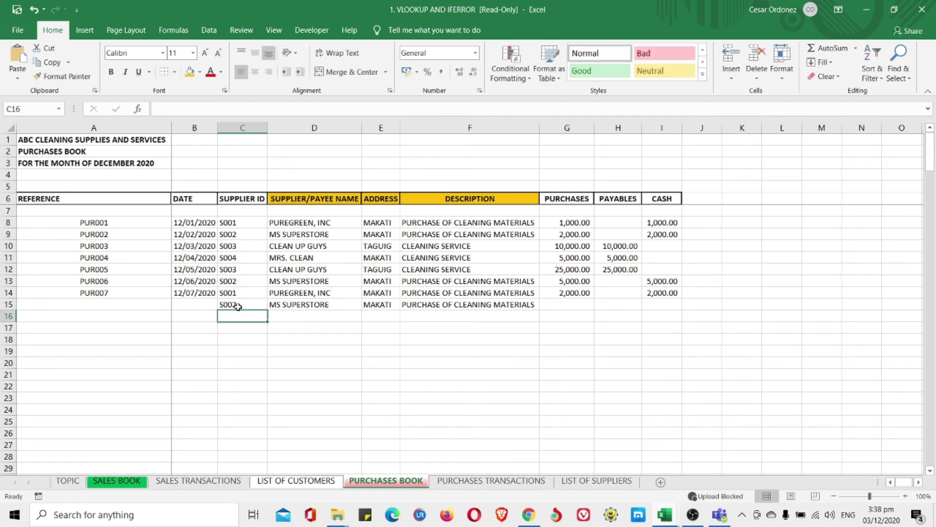
drag(244, 305, 452, 306)
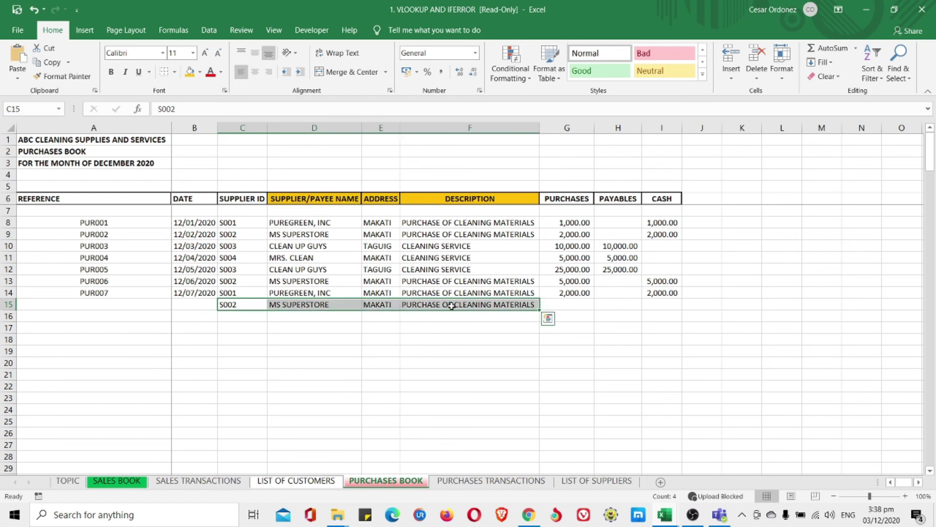
key(Delete)
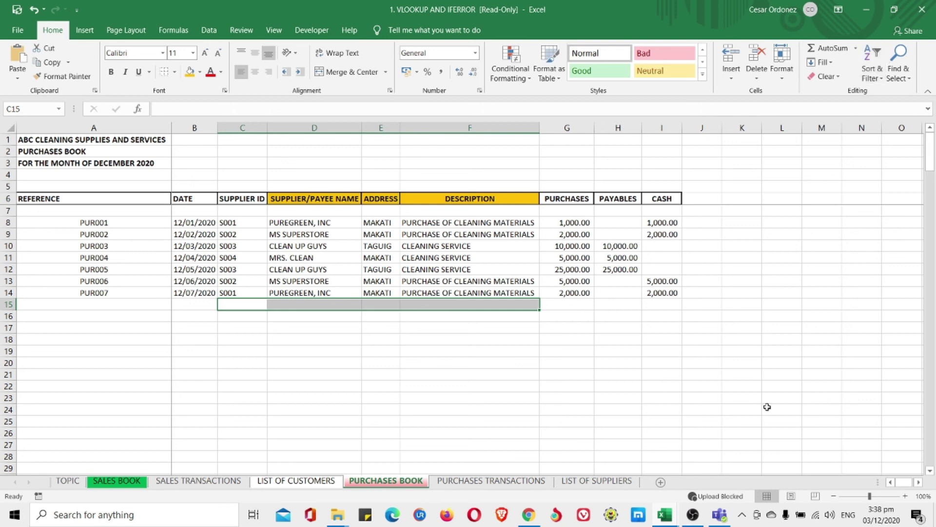
click(693, 516)
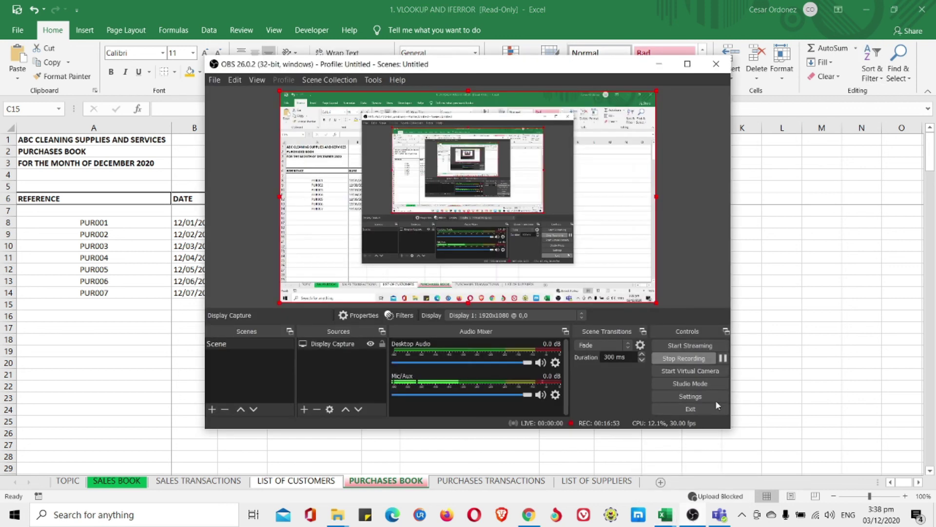